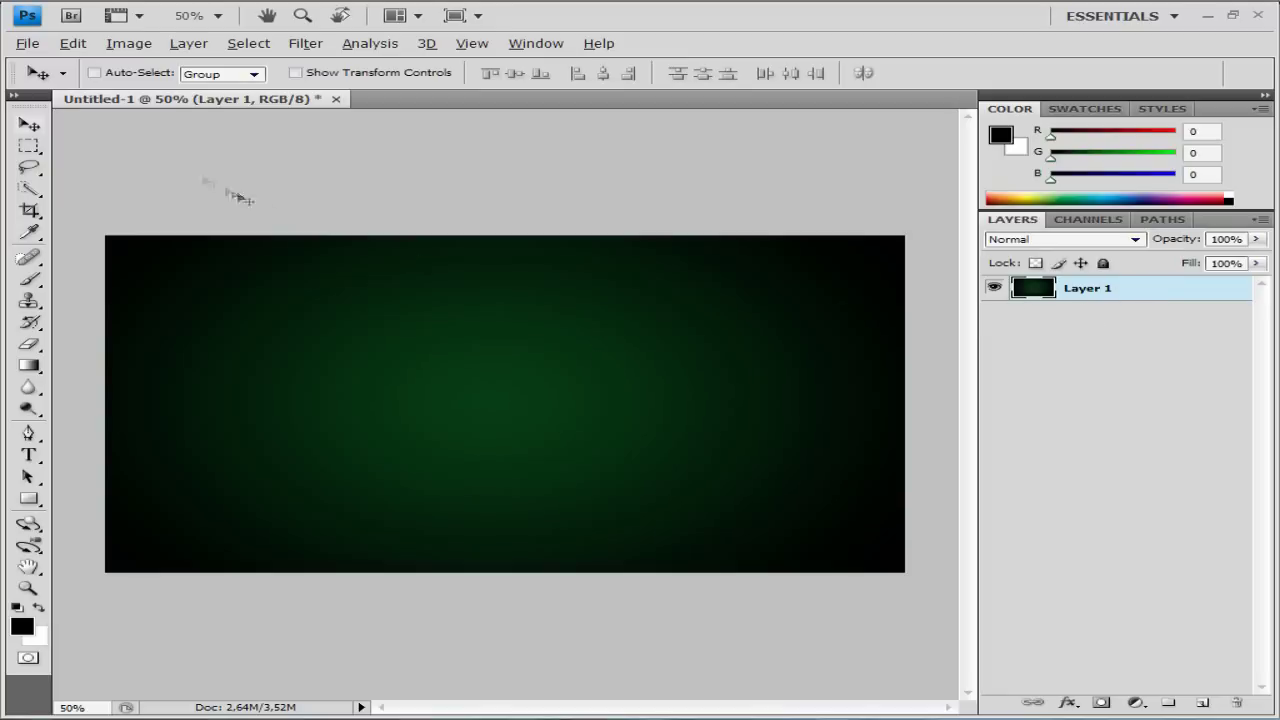
Create a transparent 700×700 px document and add an empty Layer 2 above Layer 1.
click(27, 43)
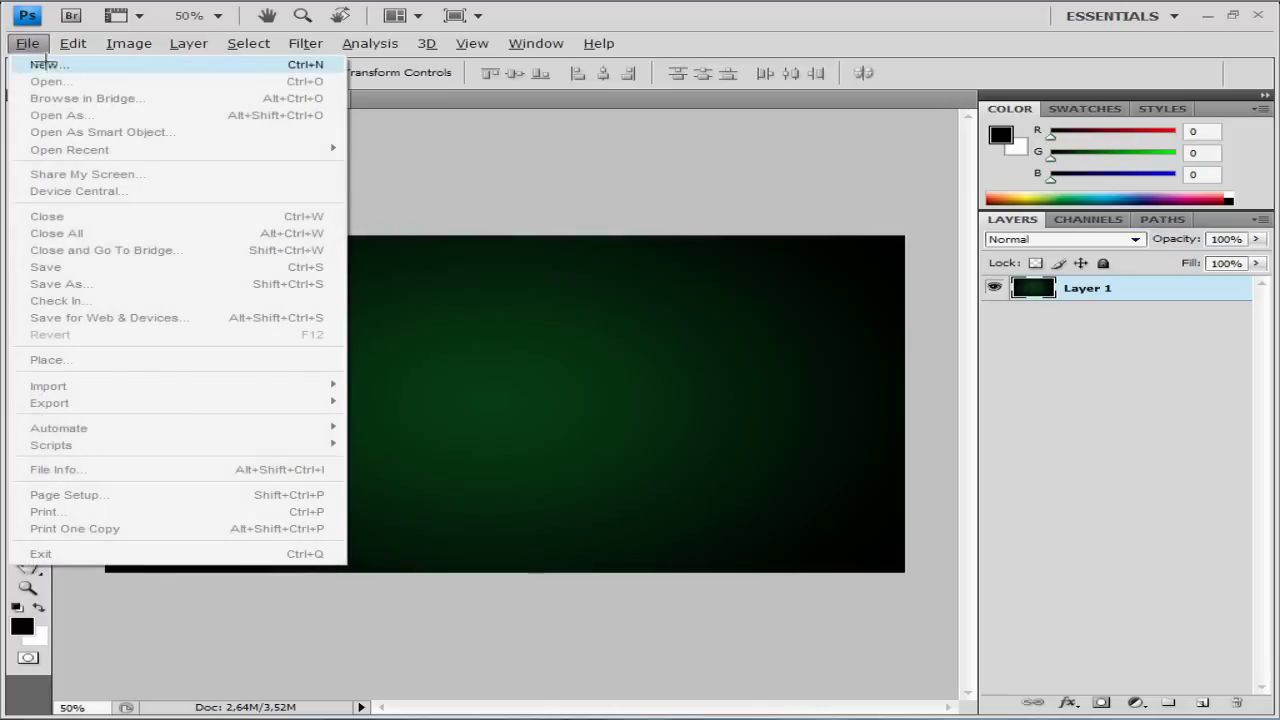
click(46, 65)
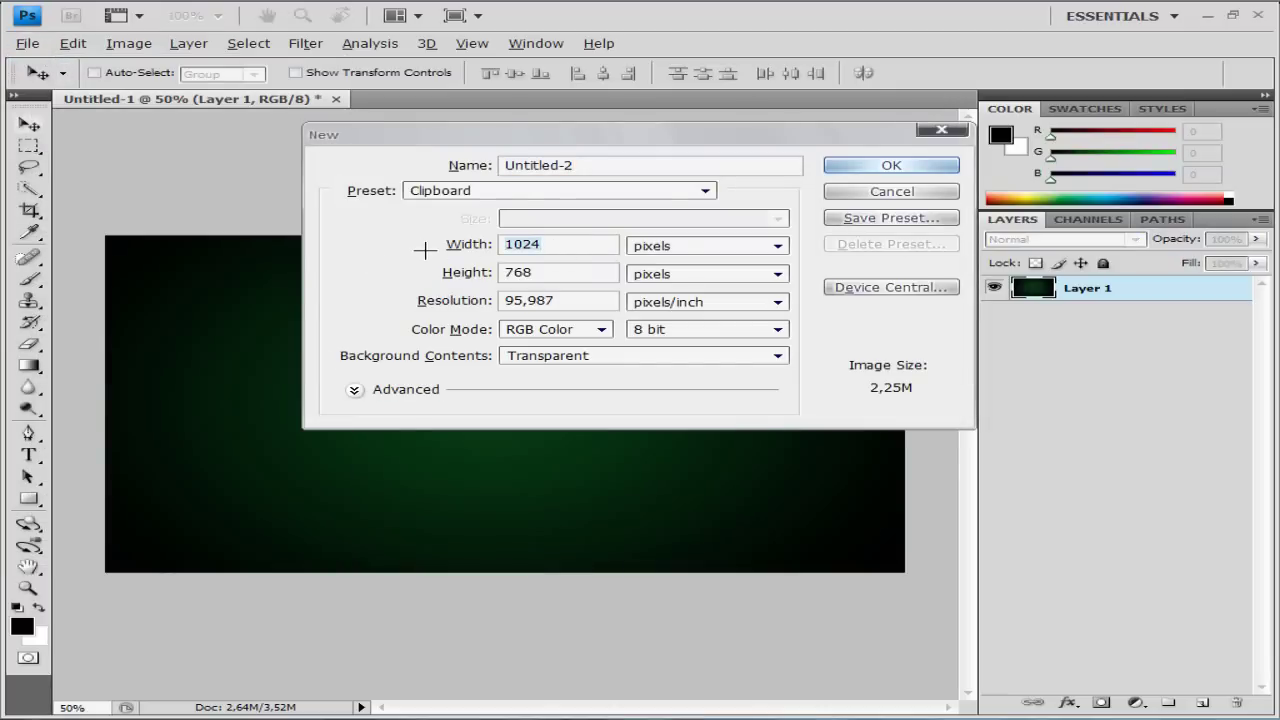
text(700)
click(506, 272)
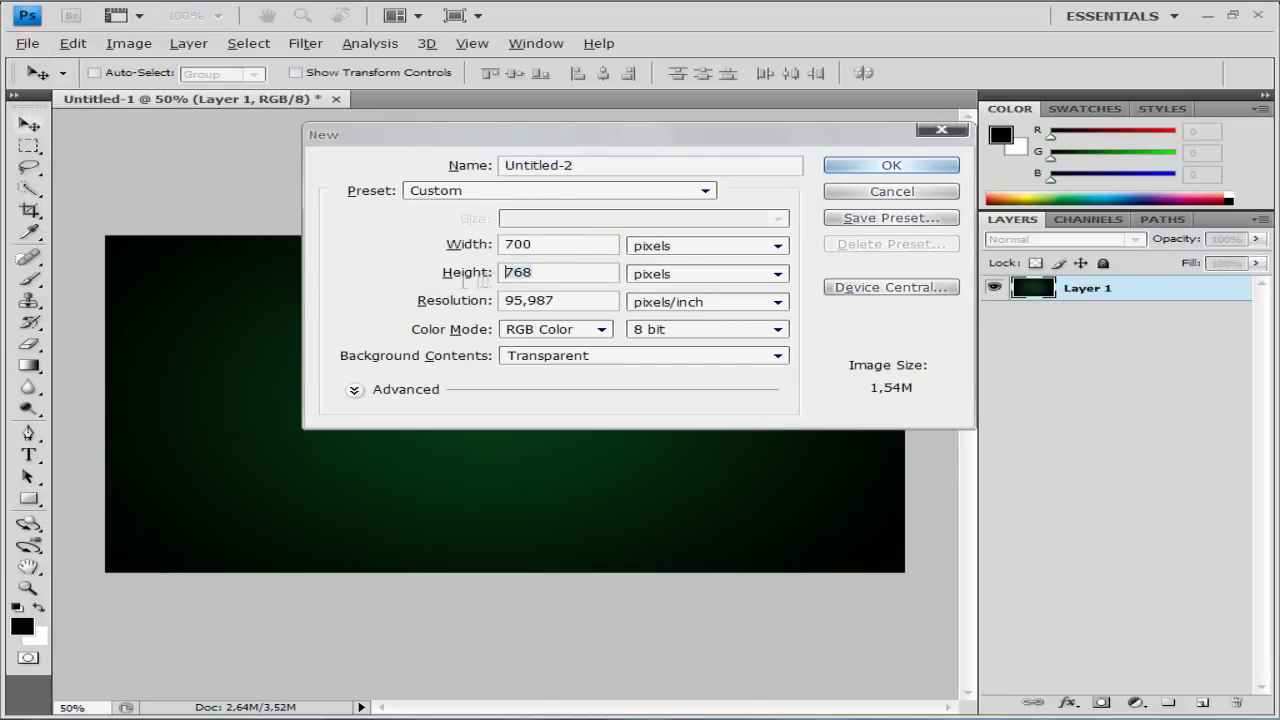
double_click(506, 272)
text(7000)
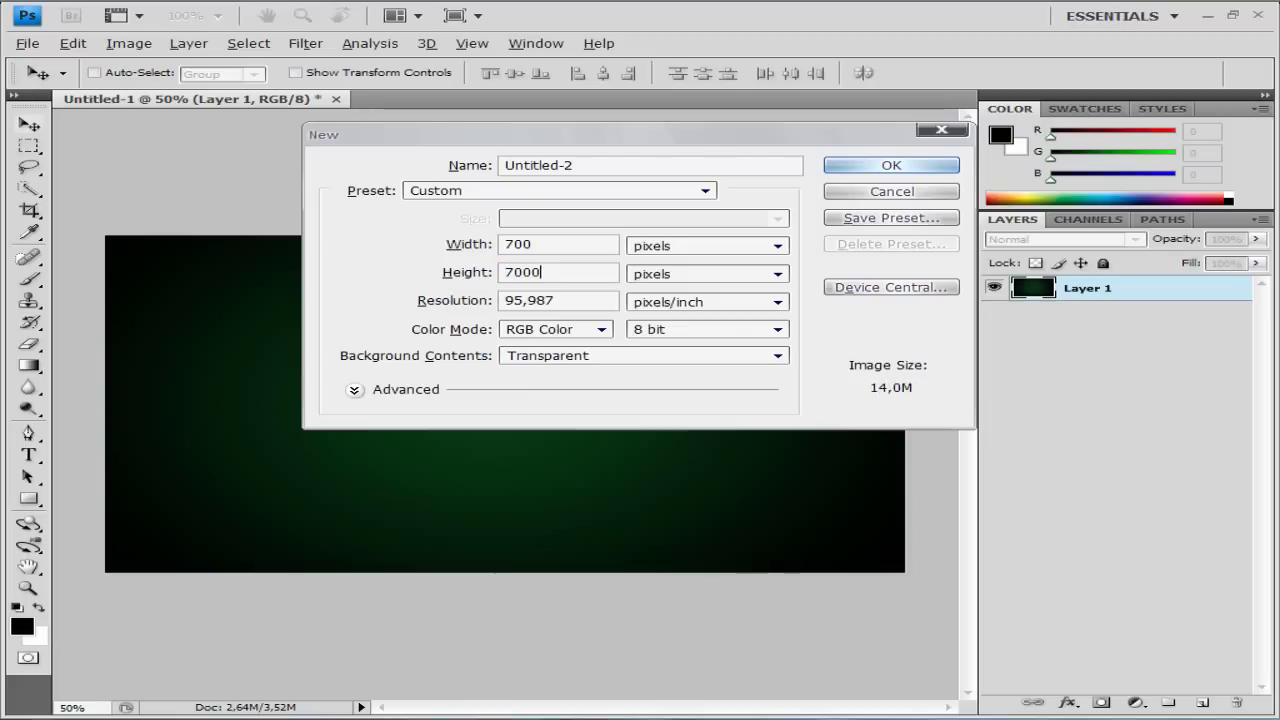
click(910, 166)
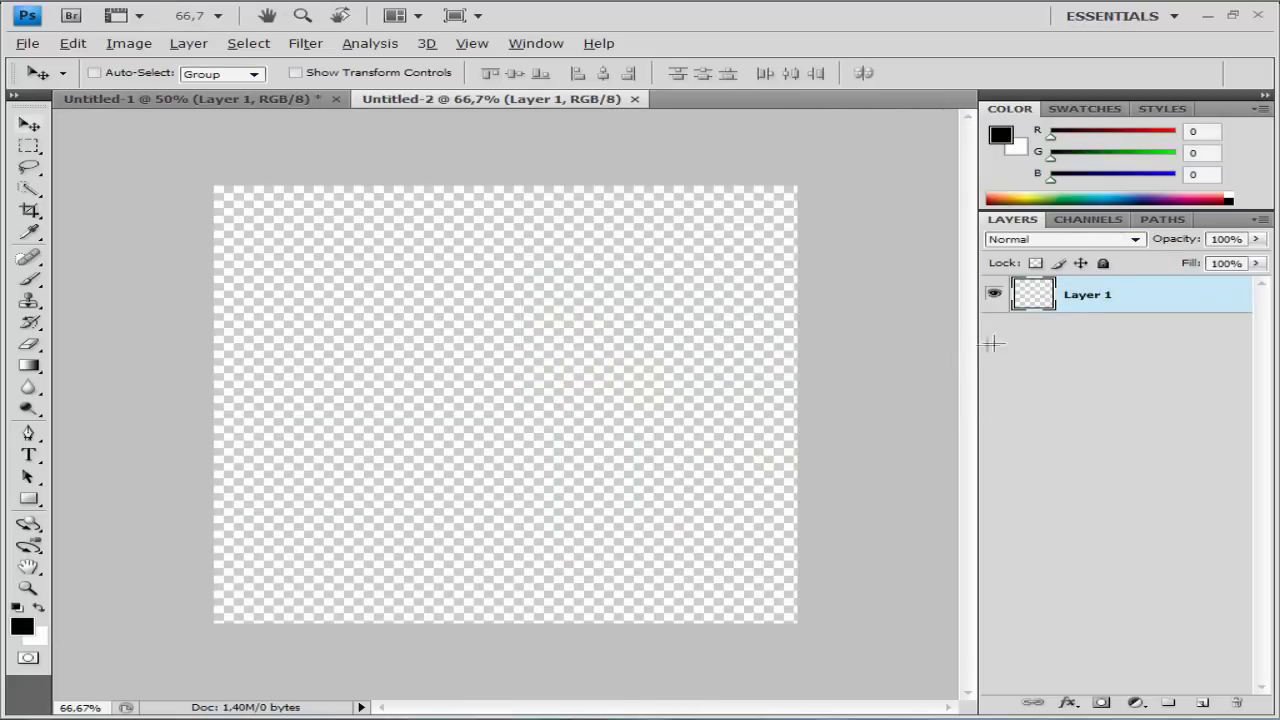
click(1202, 704)
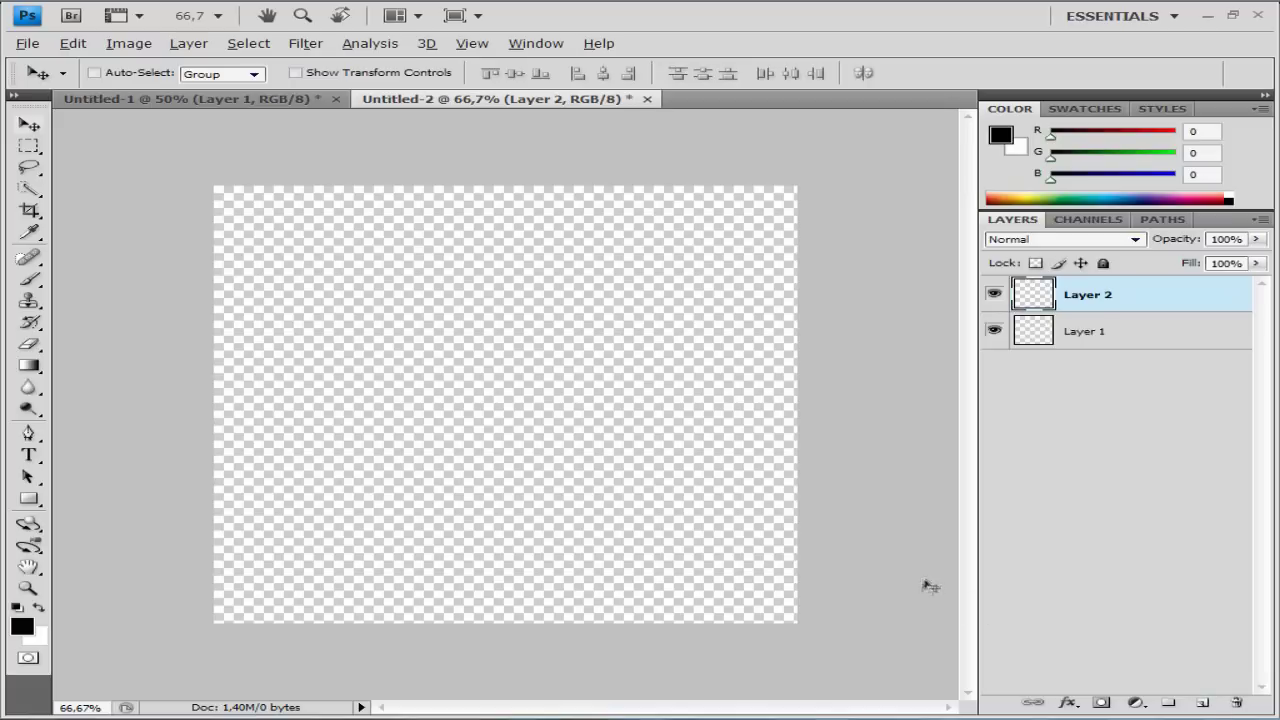
Set the Gradient tool to run from dark red #b11212 to black.
click(28, 365)
click(120, 73)
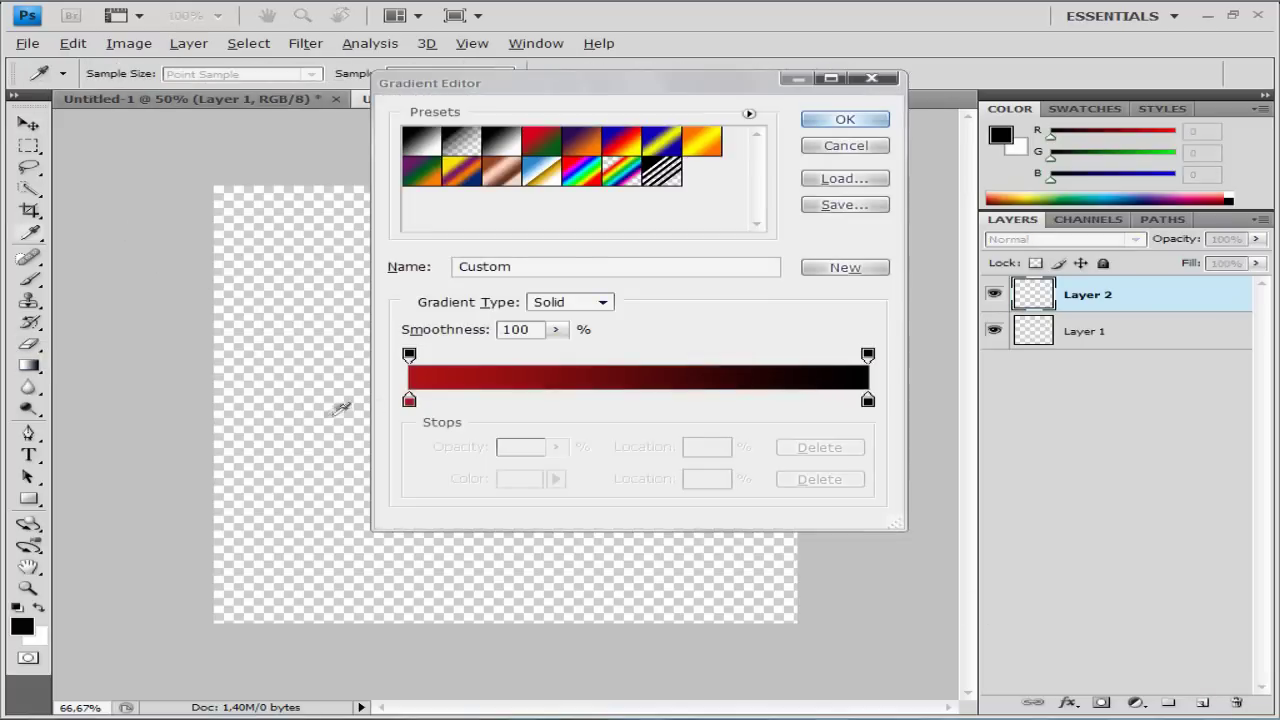
double_click(409, 400)
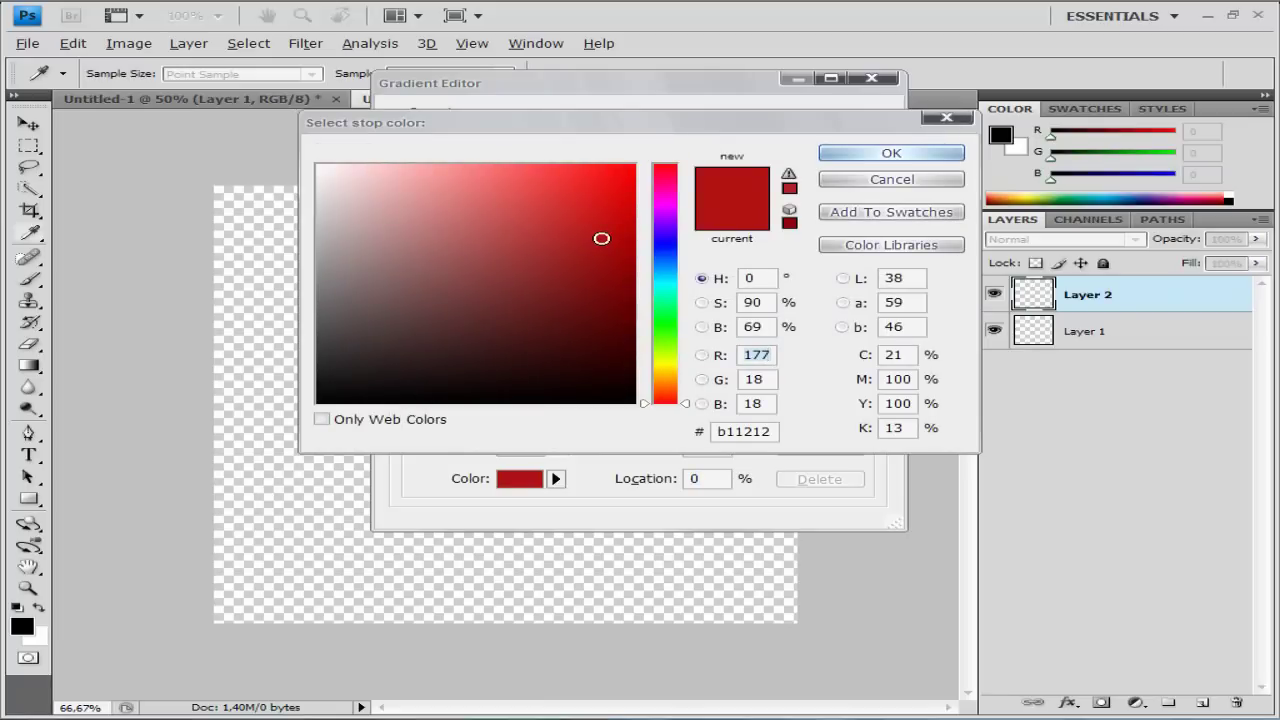
click(891, 153)
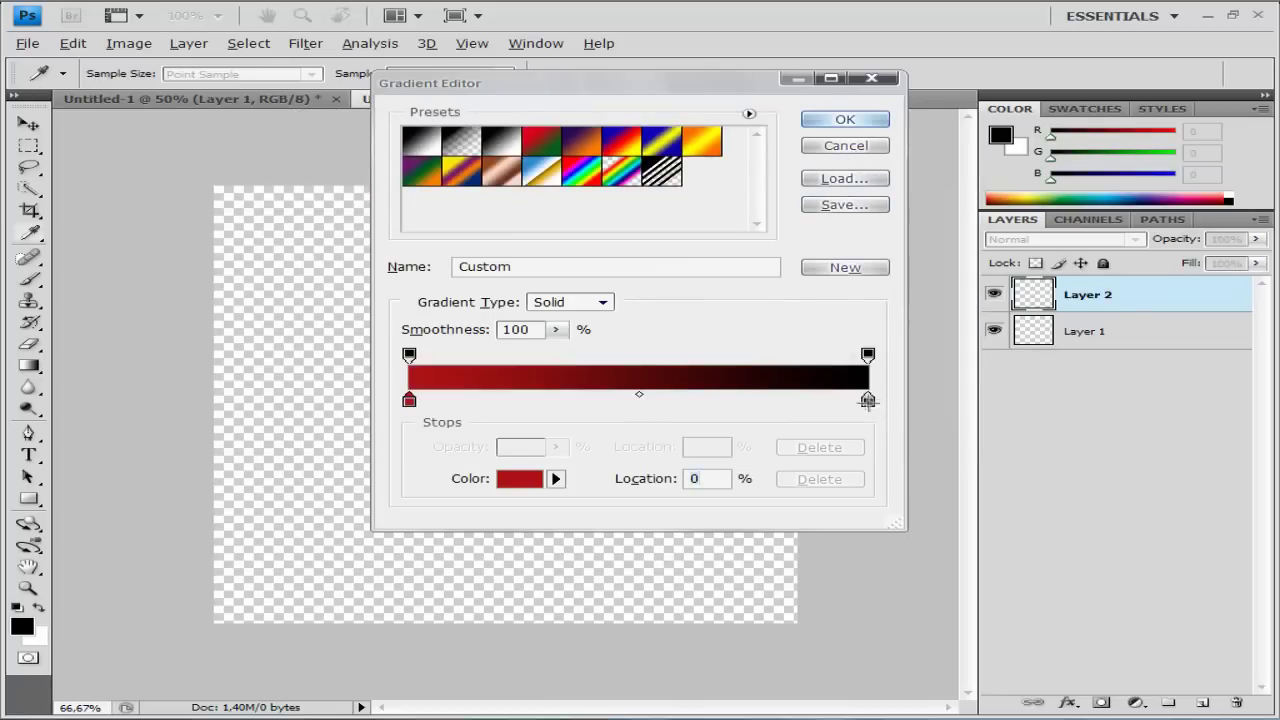
click(868, 118)
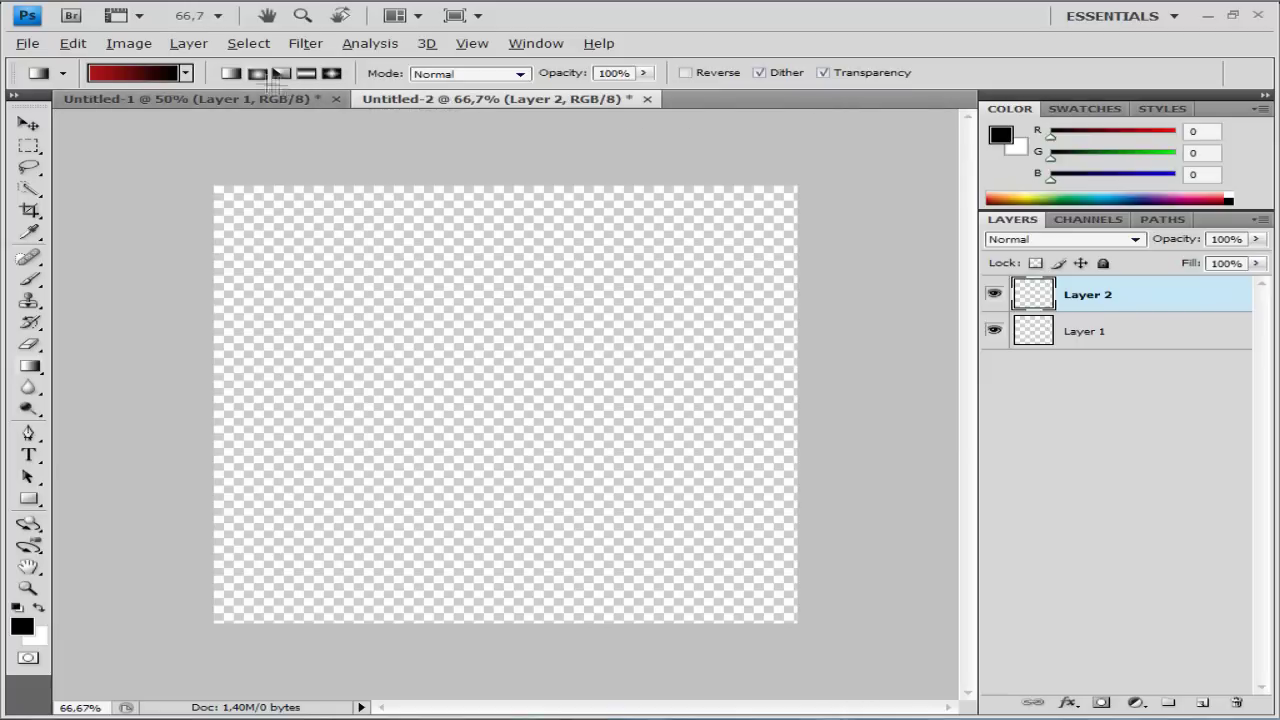
Drag a radial red-to-black gradient across Layer 2 from the canvas centre toward the top.
click(256, 73)
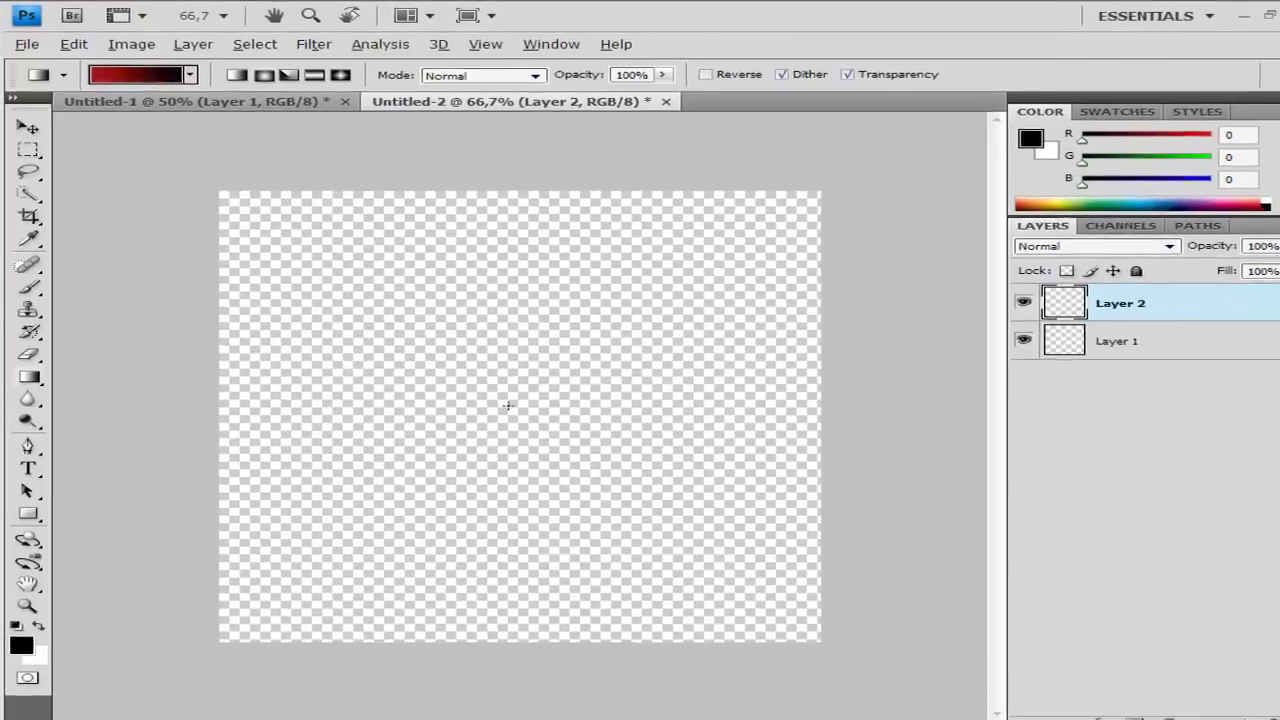
drag(494, 393, 526, 280)
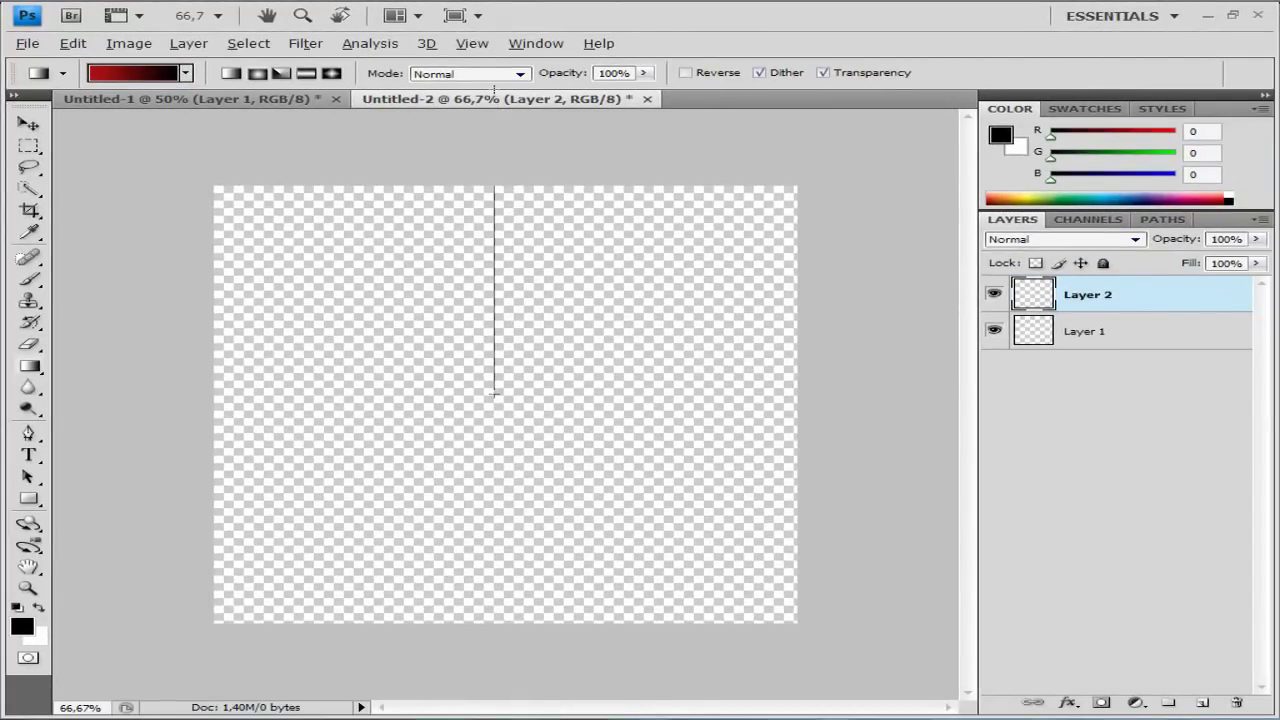
drag(494, 90, 495, 92)
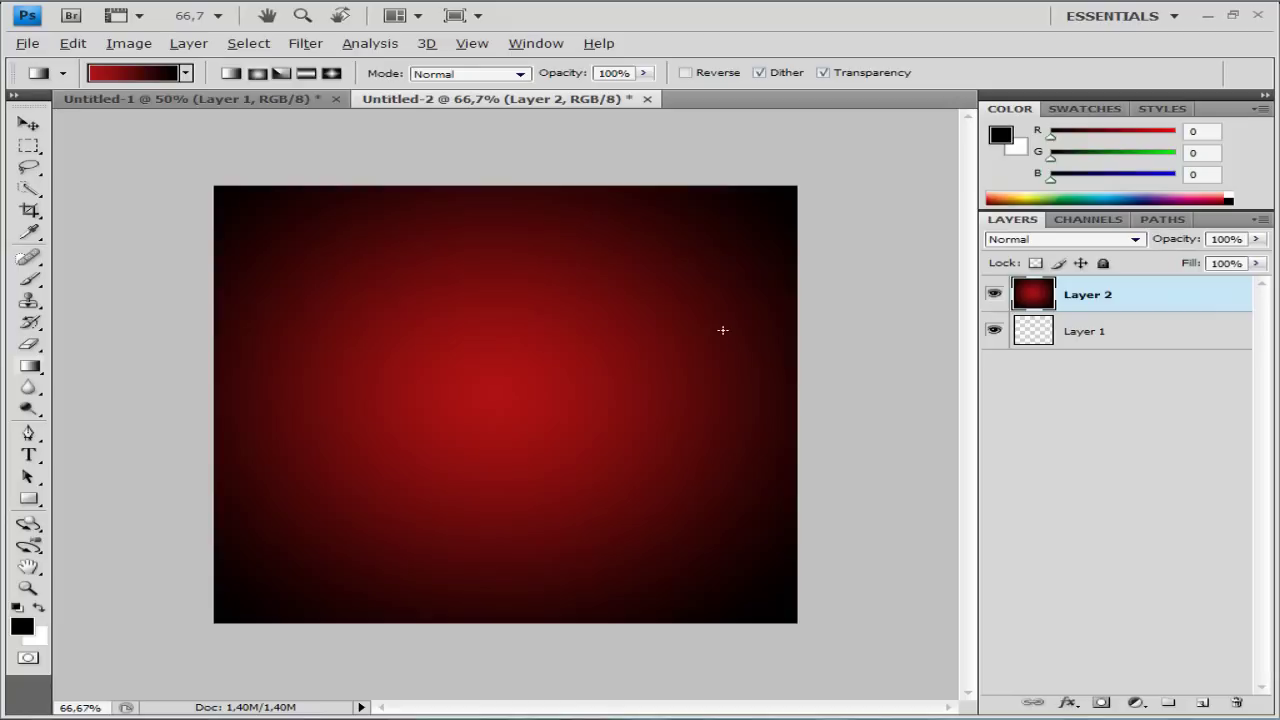
Nudge the gradient layer right, then Free Transform its left edge out to the canvas edge.
key(v)
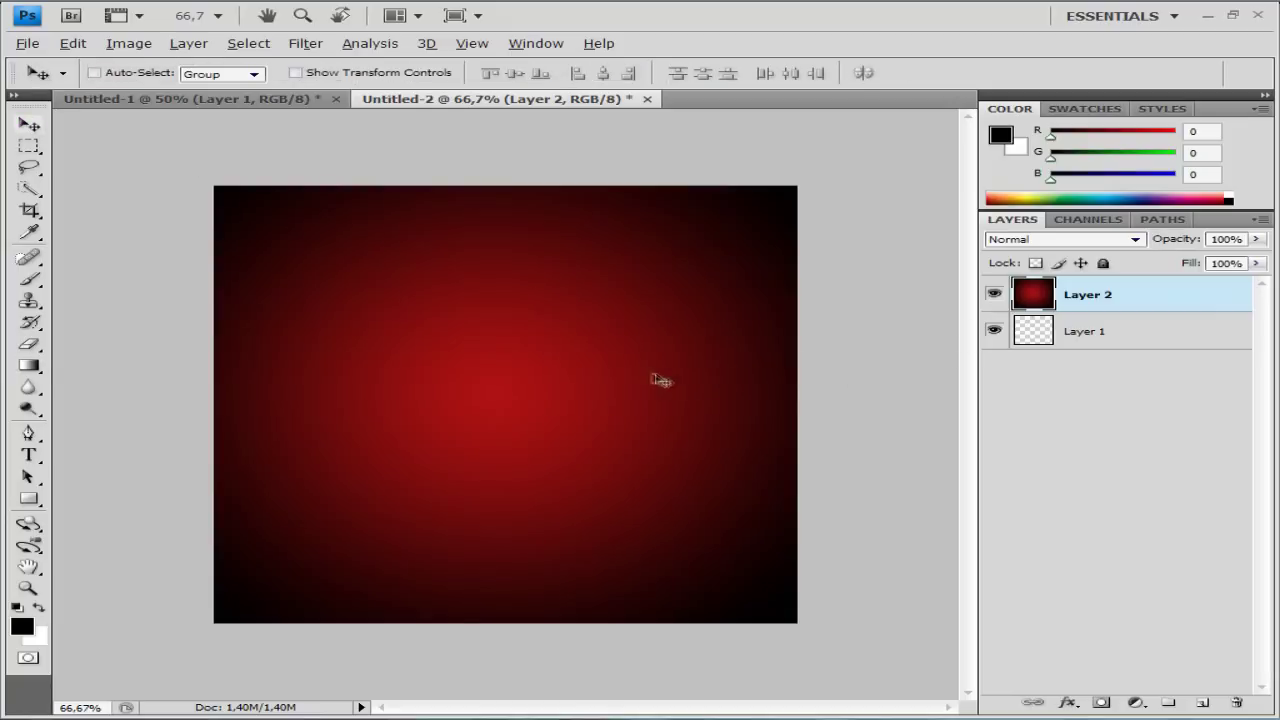
drag(657, 375, 661, 379)
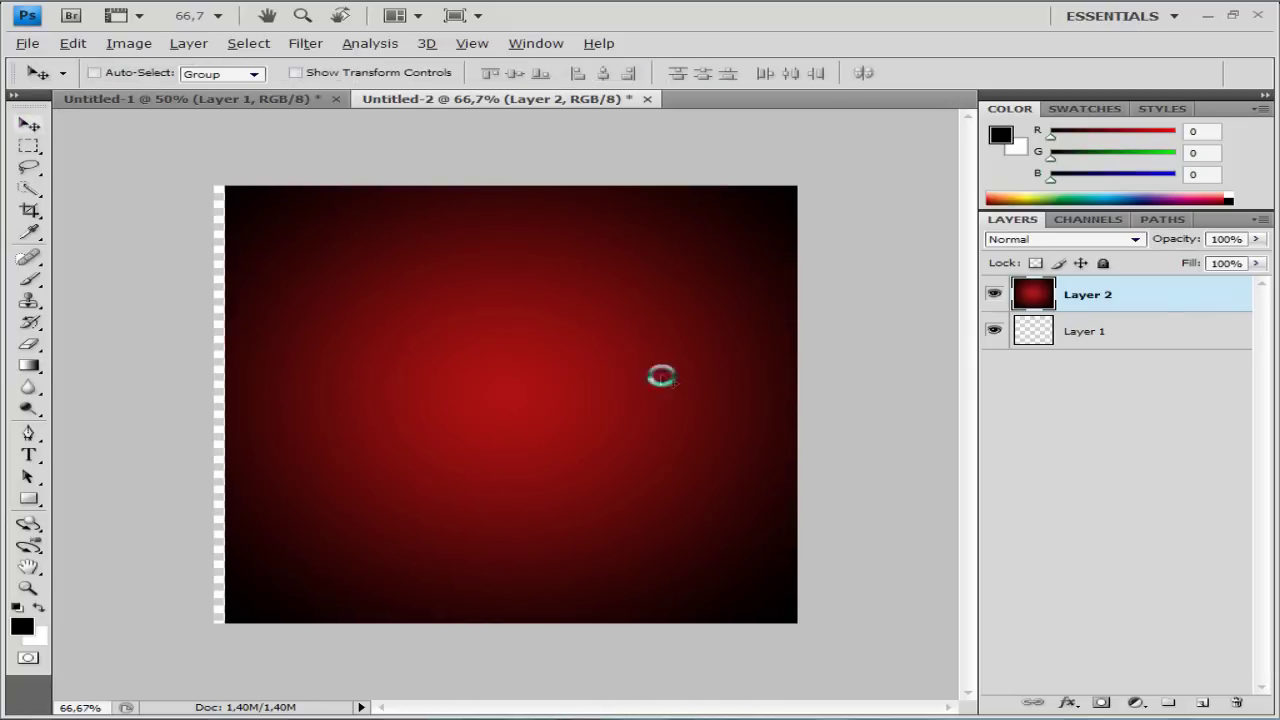
key(ctrl+t)
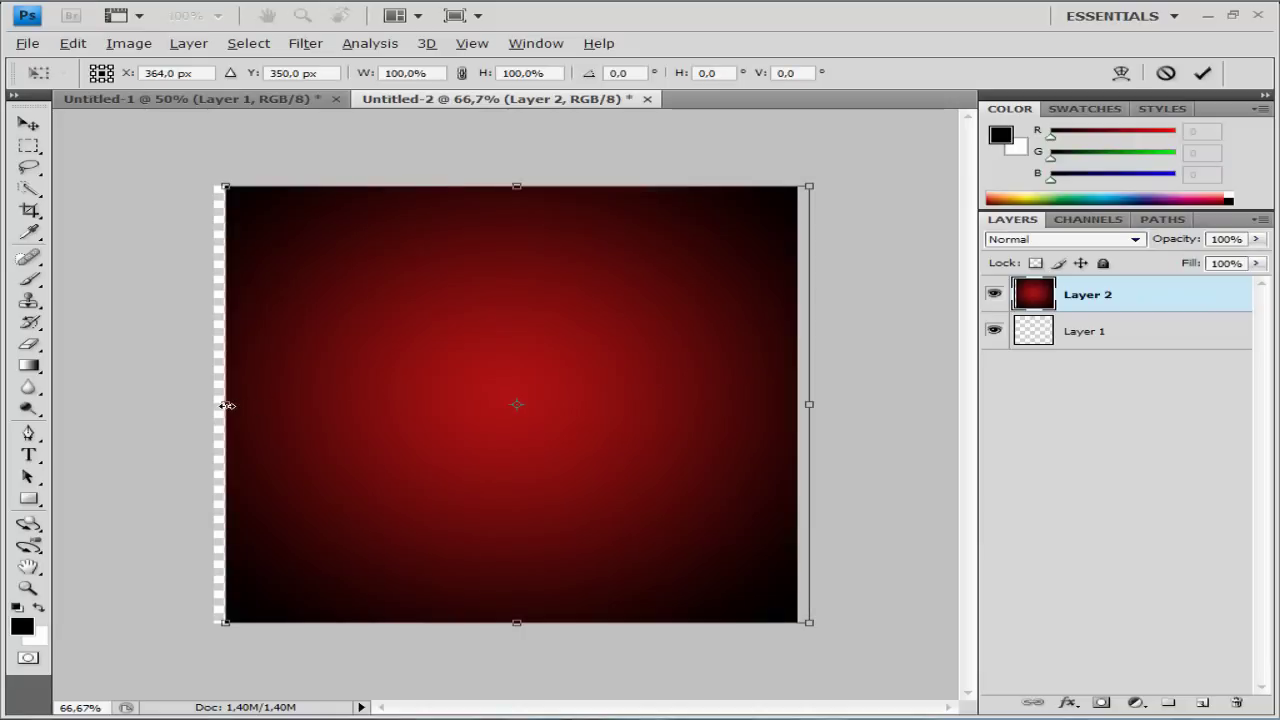
drag(227, 405, 213, 405)
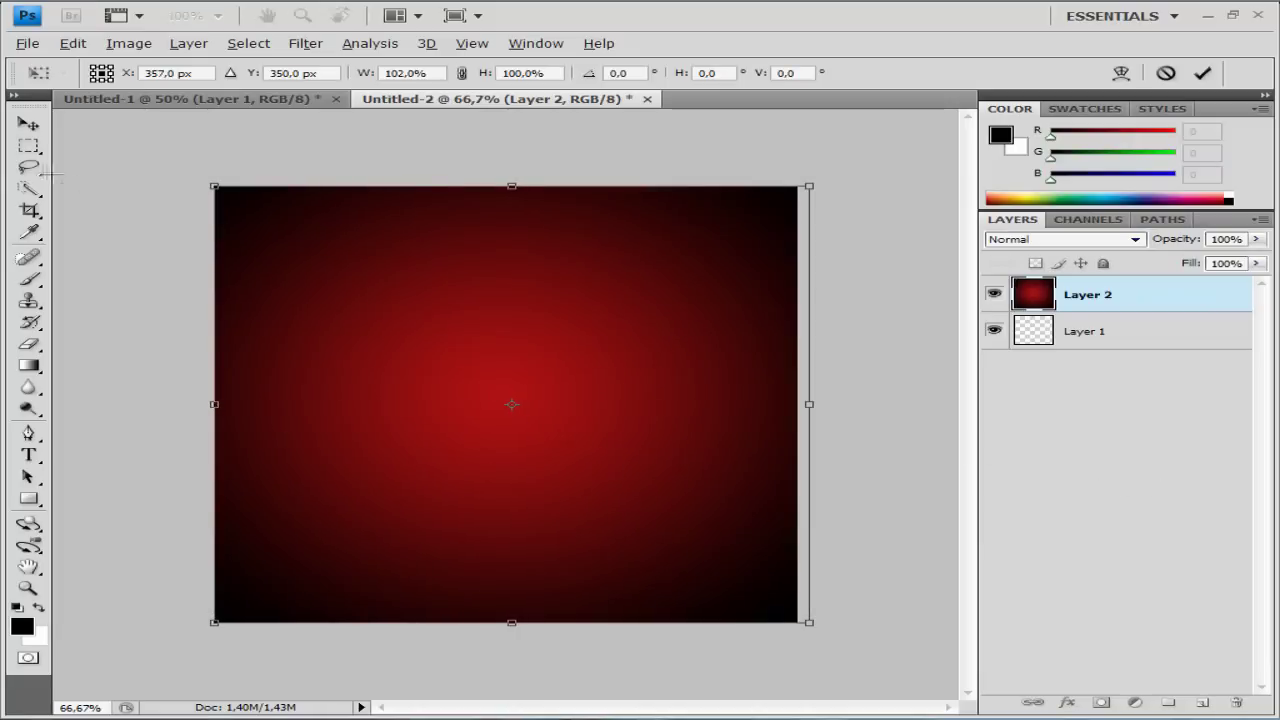
click(28, 124)
click(528, 288)
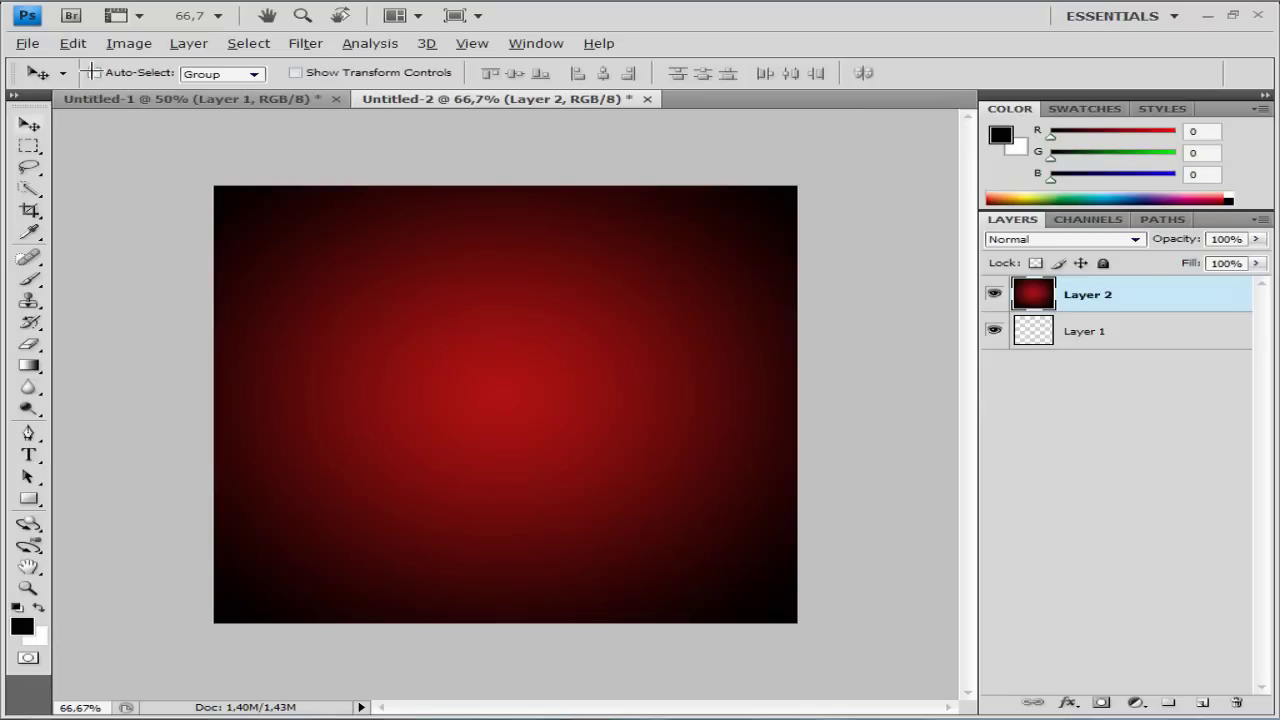
click(24, 45)
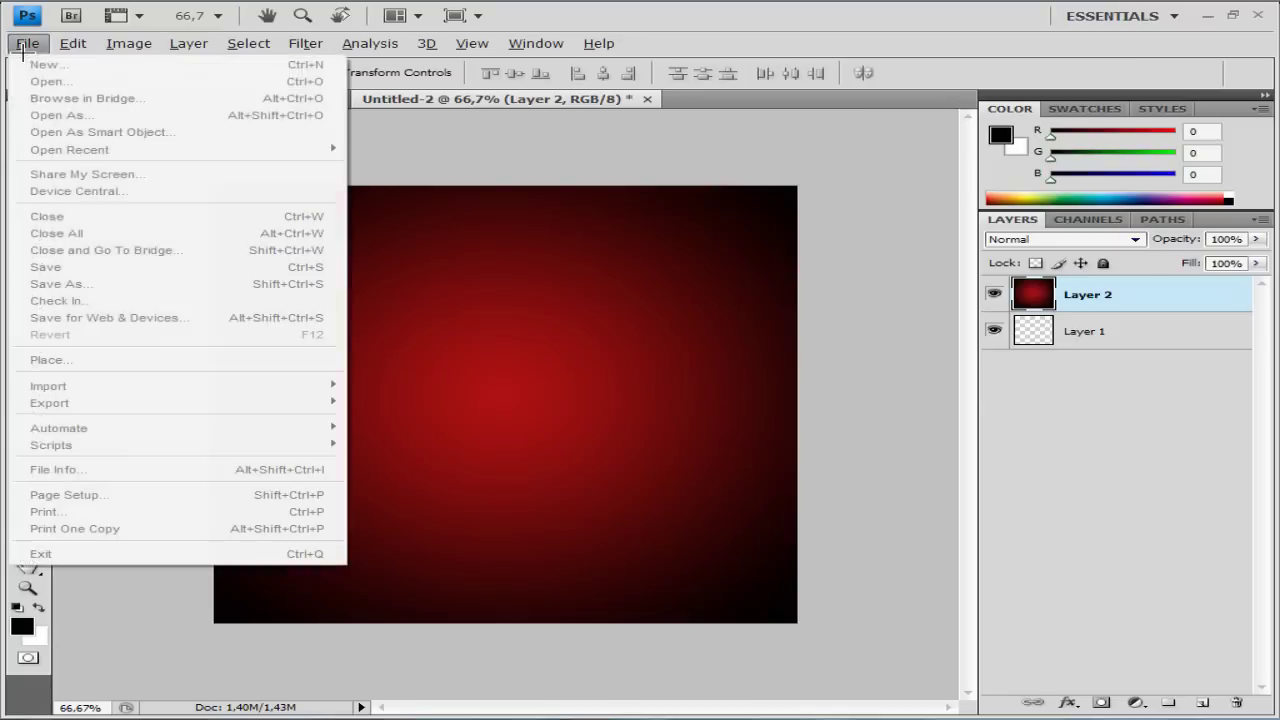
Save the gradient to the Desktop as 'graident', a JPEG at maximum quality 12.
click(100, 284)
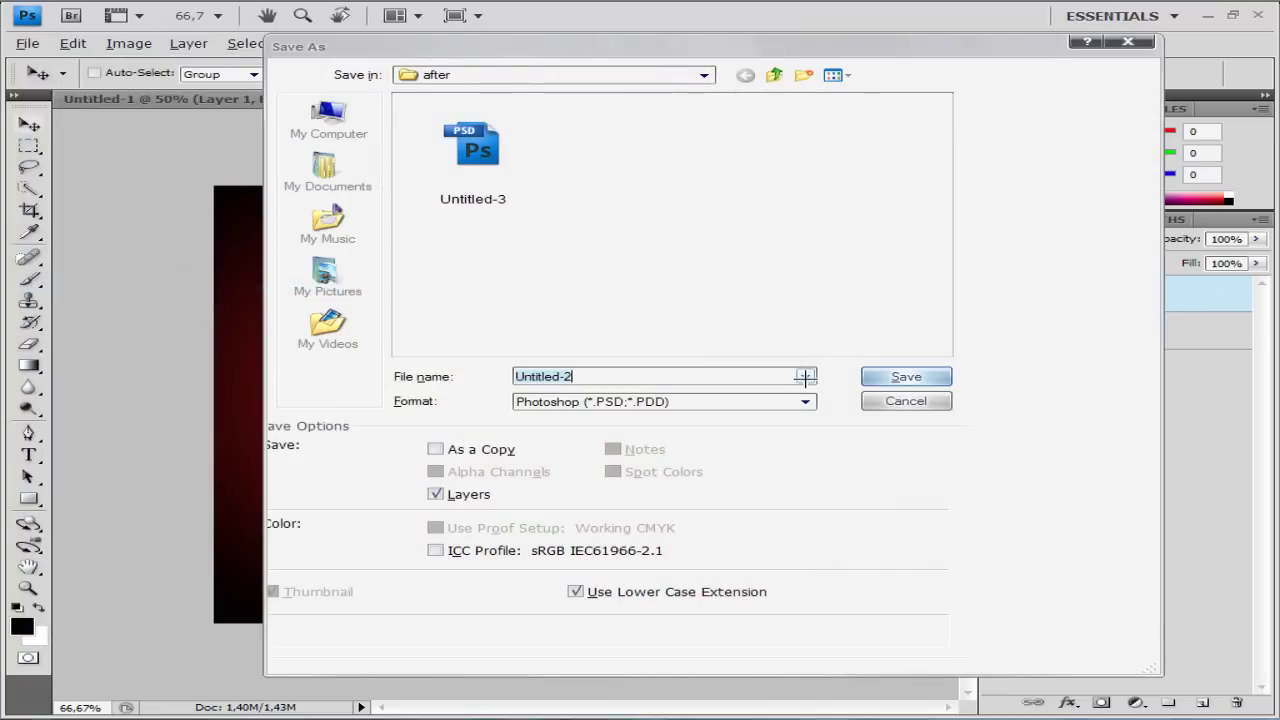
click(705, 75)
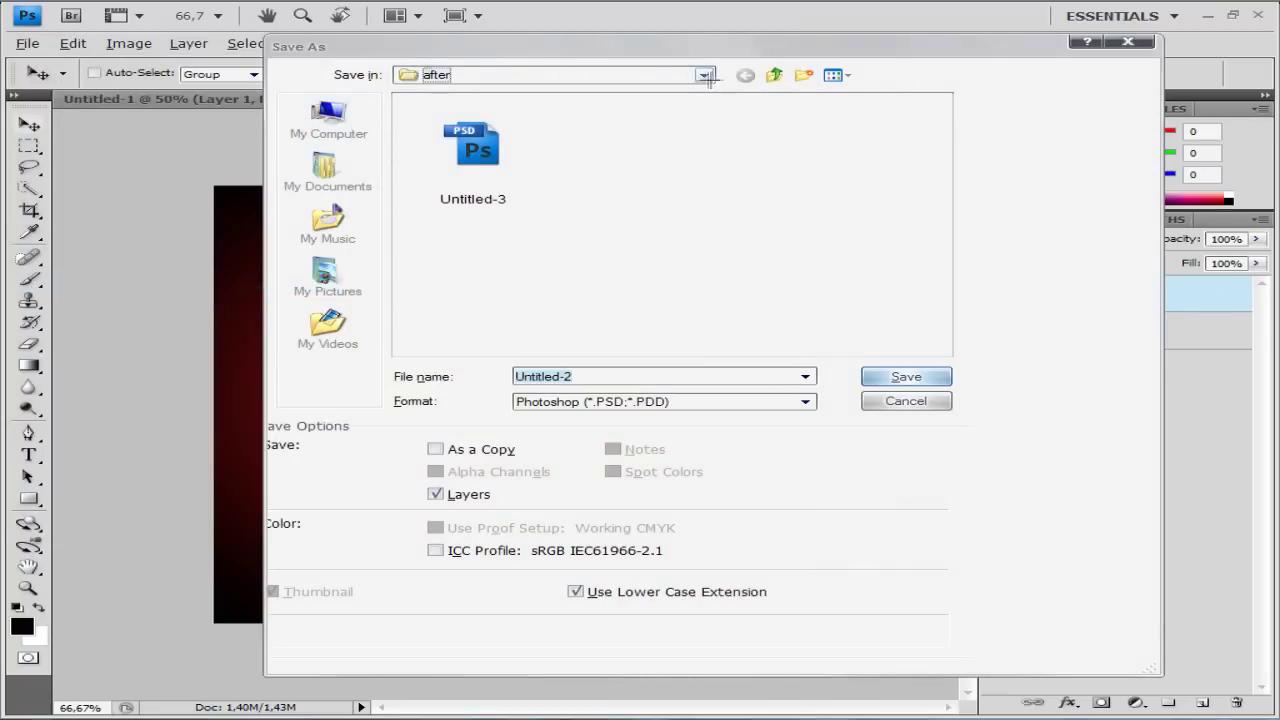
click(481, 106)
click(631, 375)
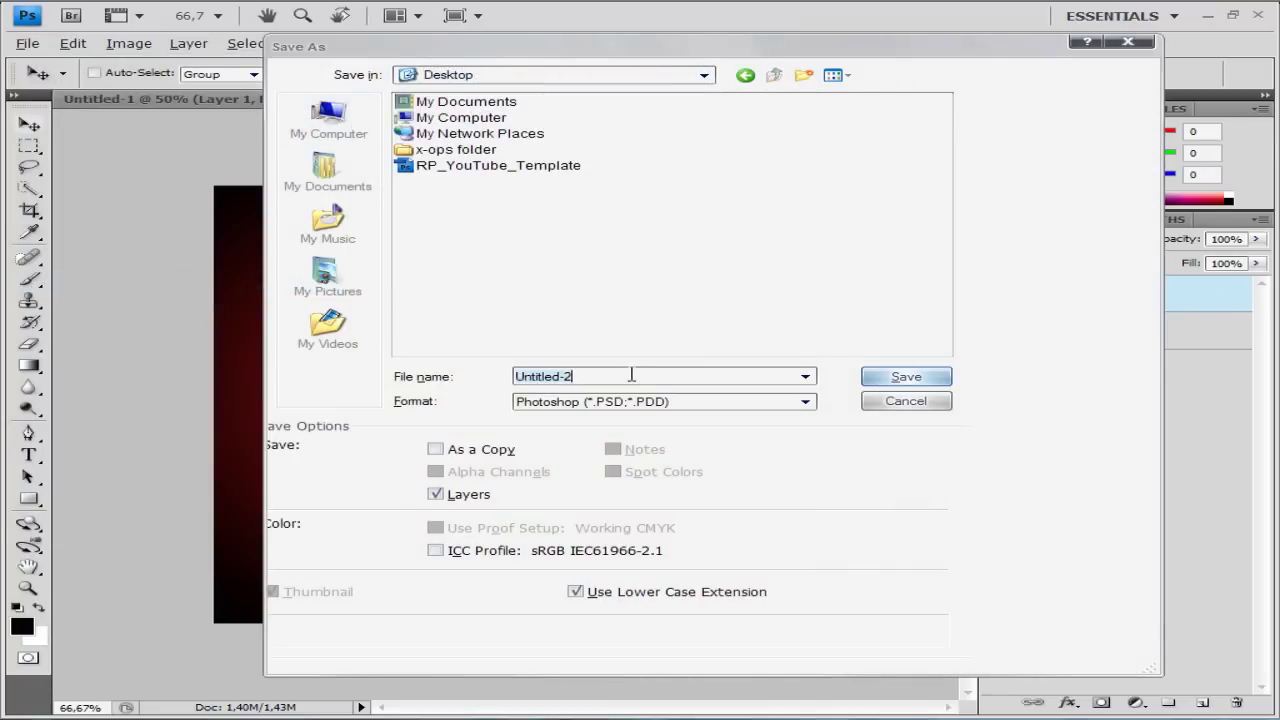
click(805, 401)
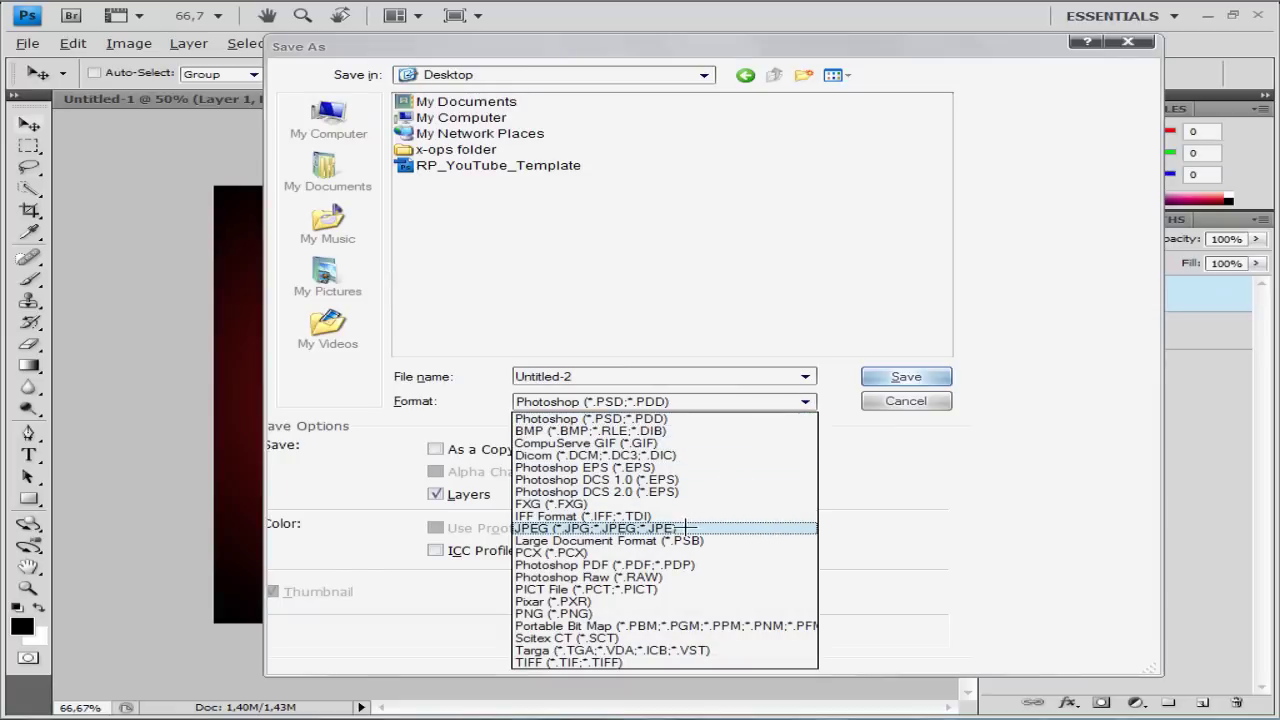
click(687, 527)
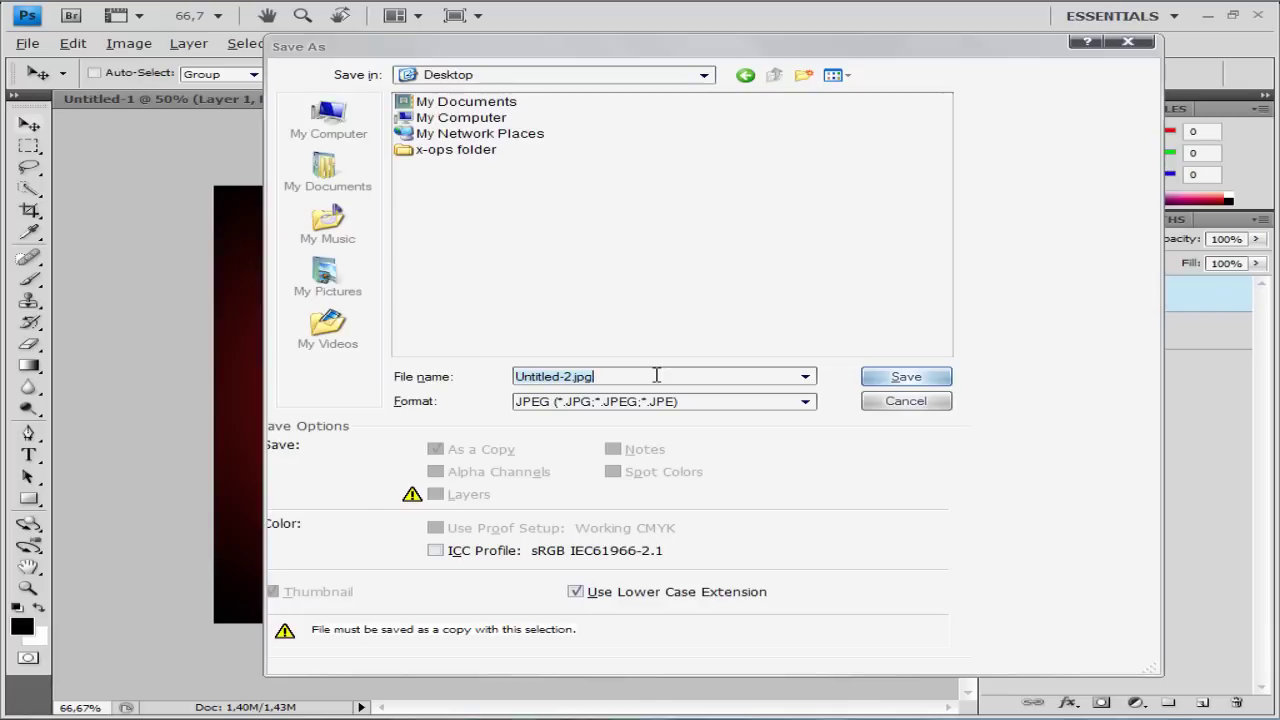
text(graident)
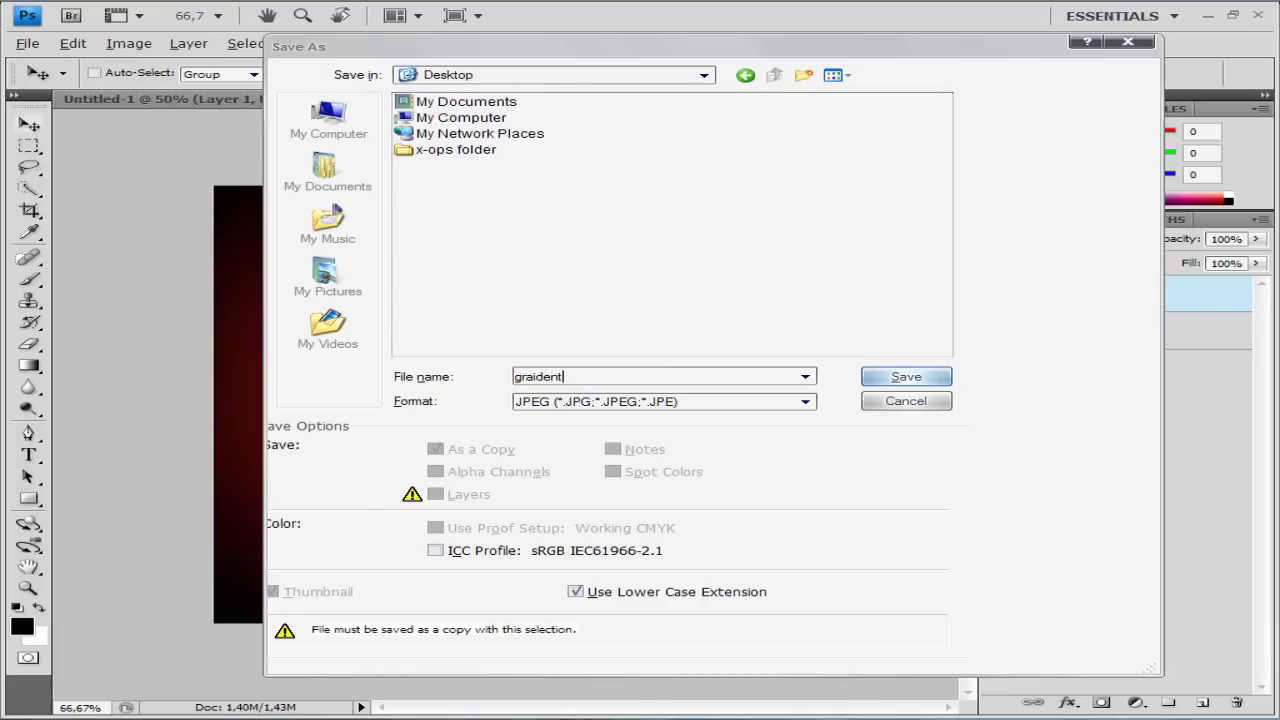
click(925, 377)
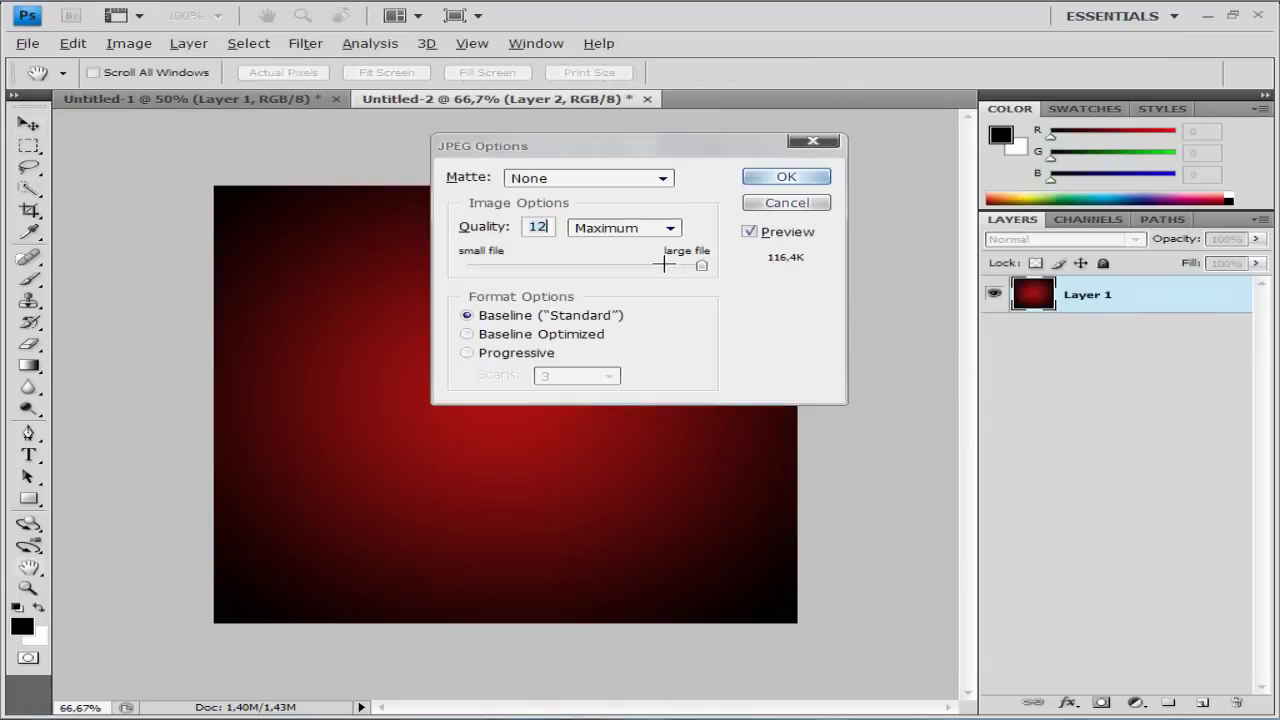
click(784, 177)
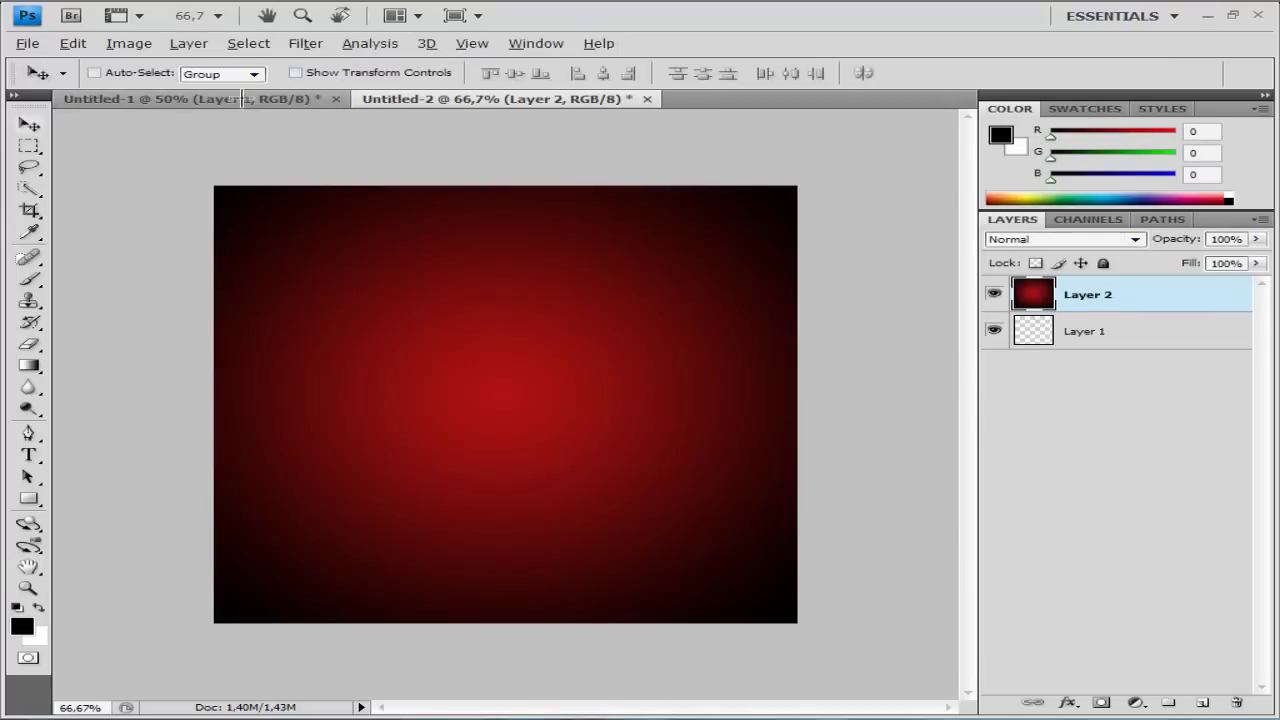
click(27, 43)
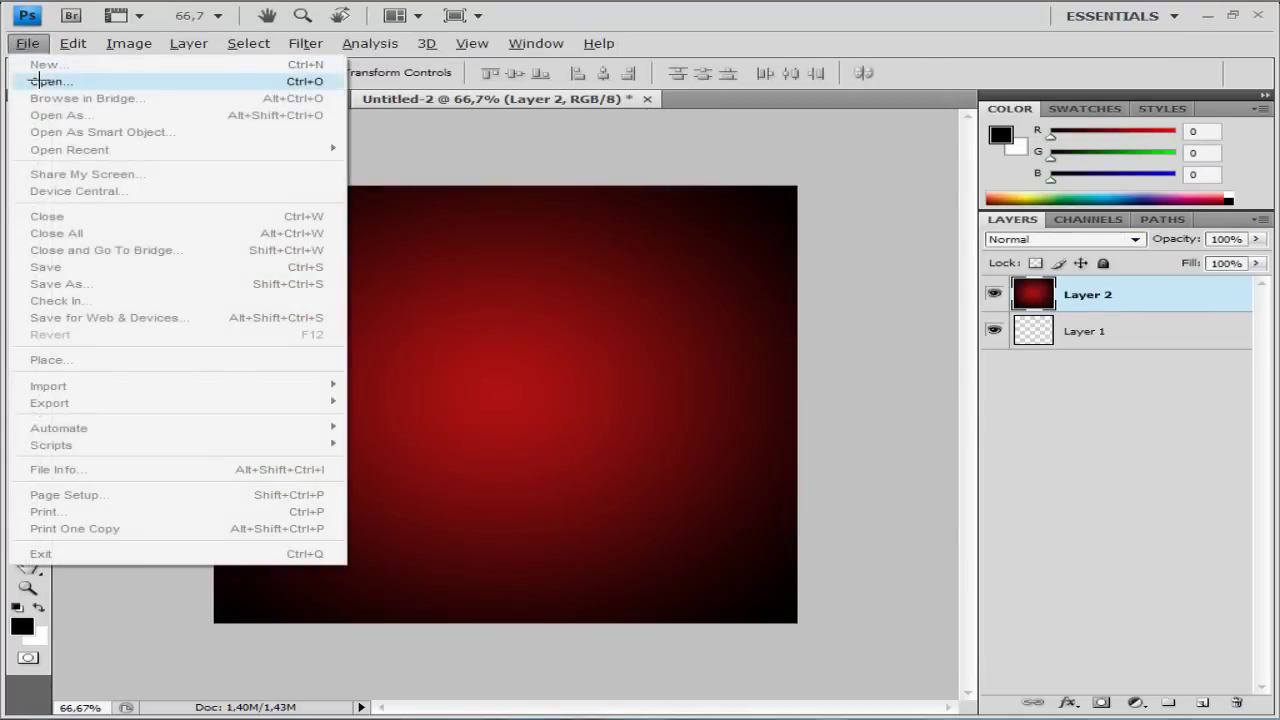
Create a new 1280×720 pixel document with a transparent background.
click(50, 64)
double_click(572, 248)
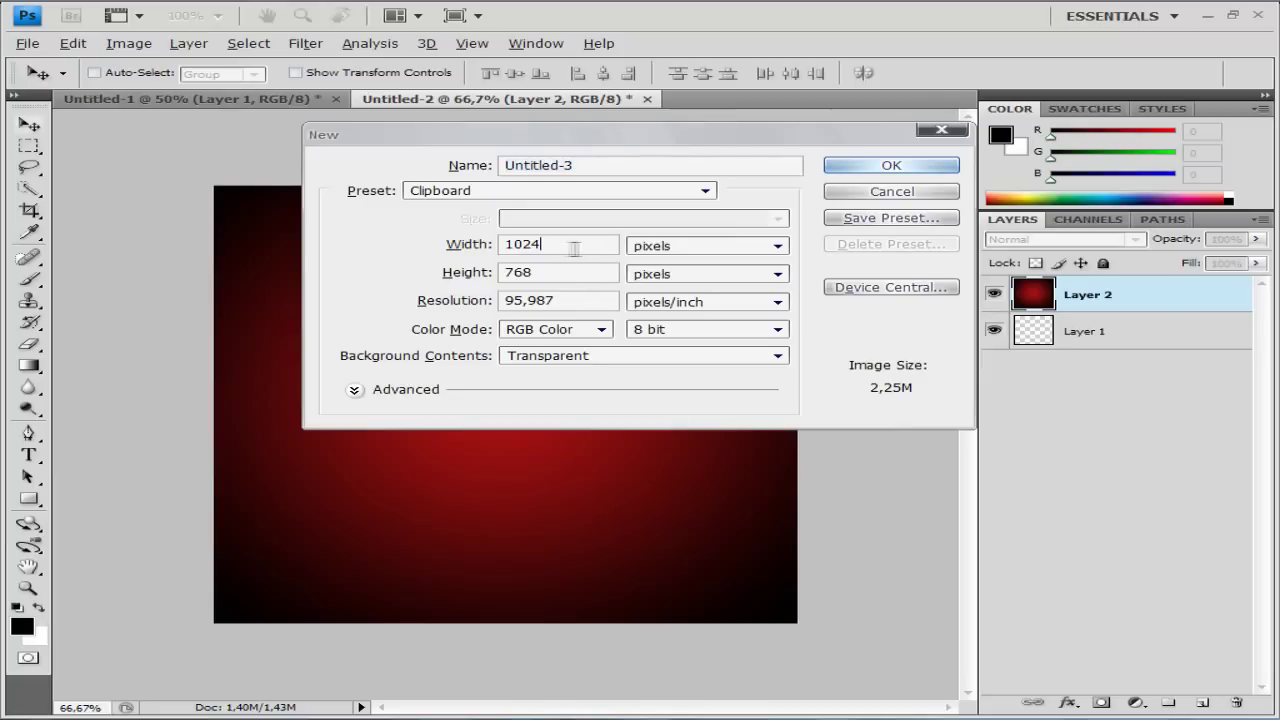
text(12)
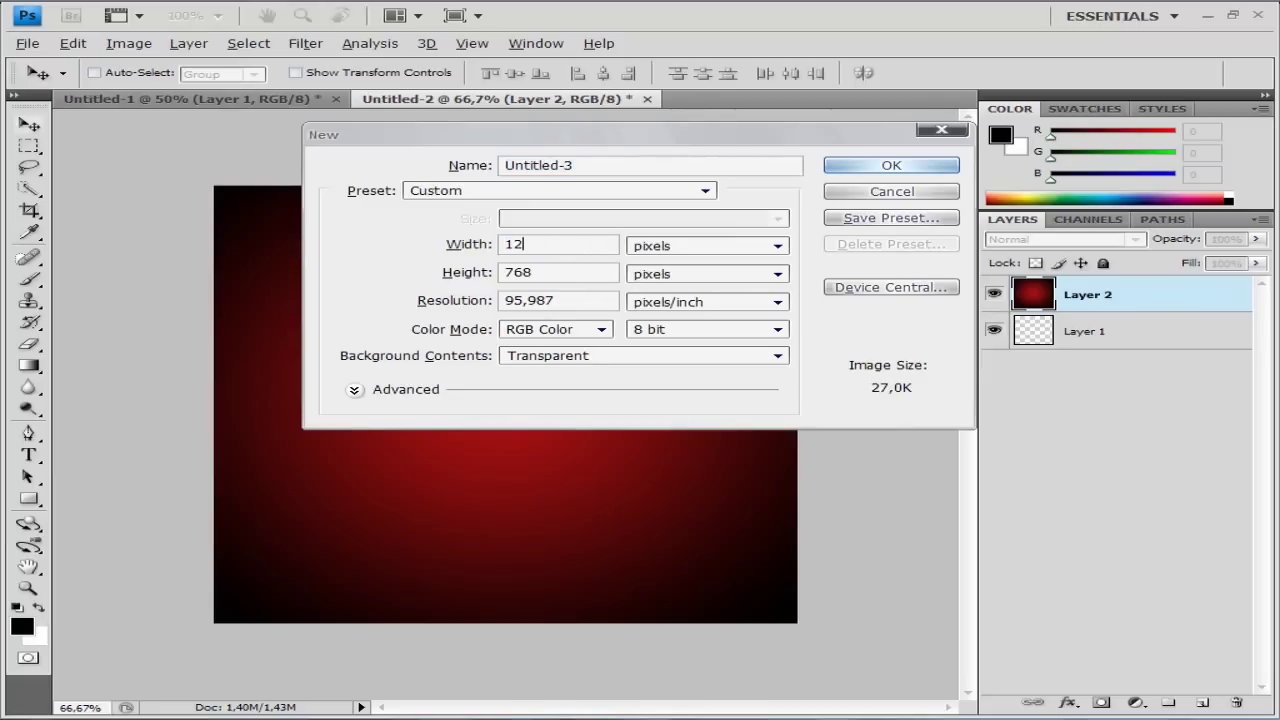
text(80)
key(Tab)
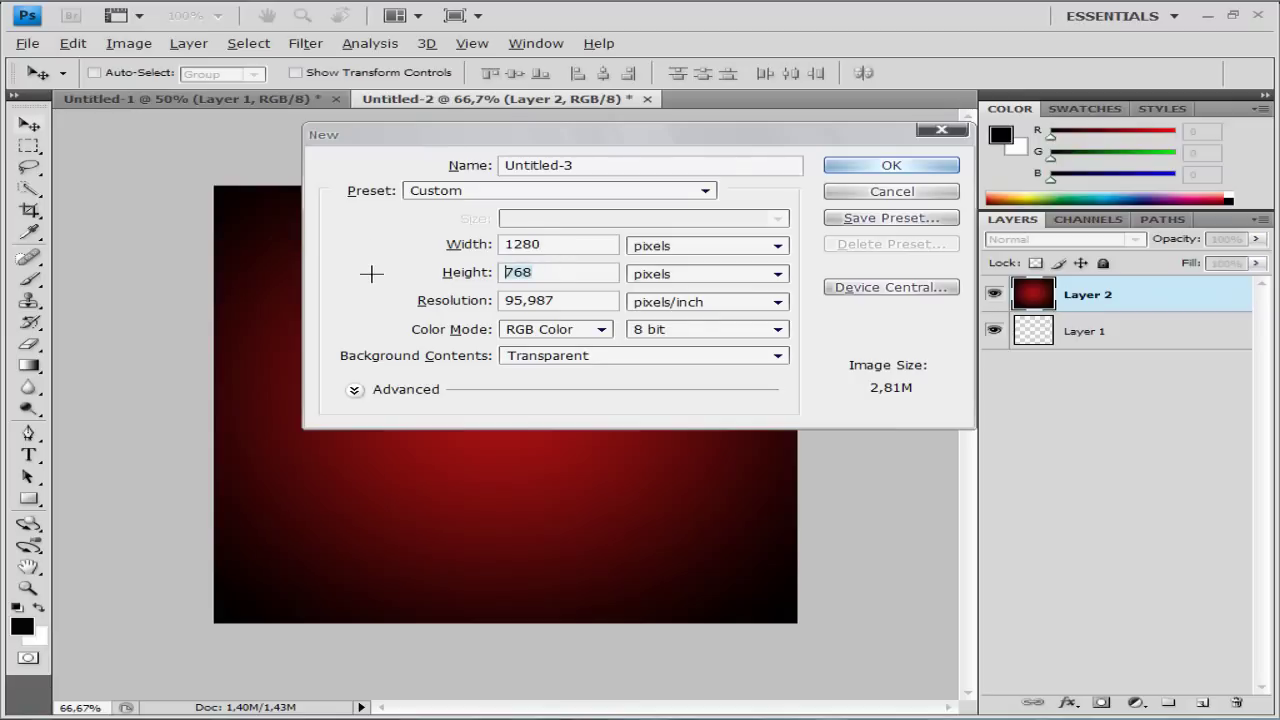
text(720)
click(893, 166)
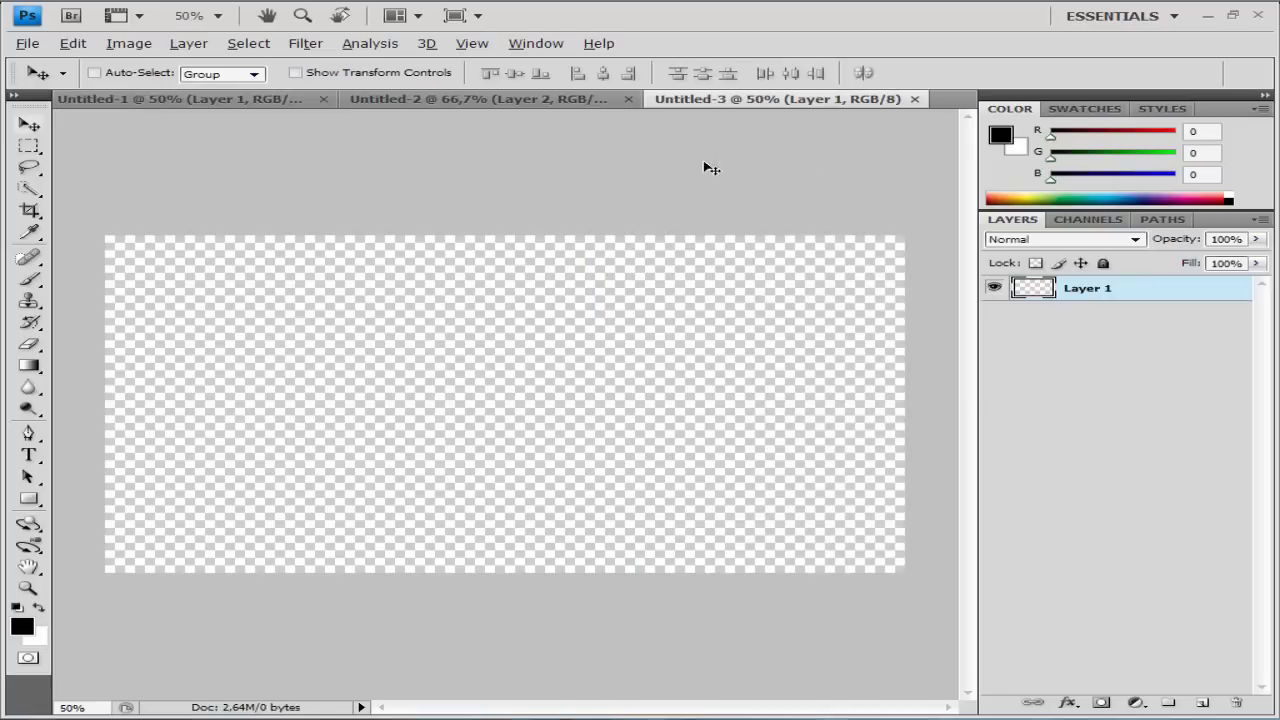
click(24, 43)
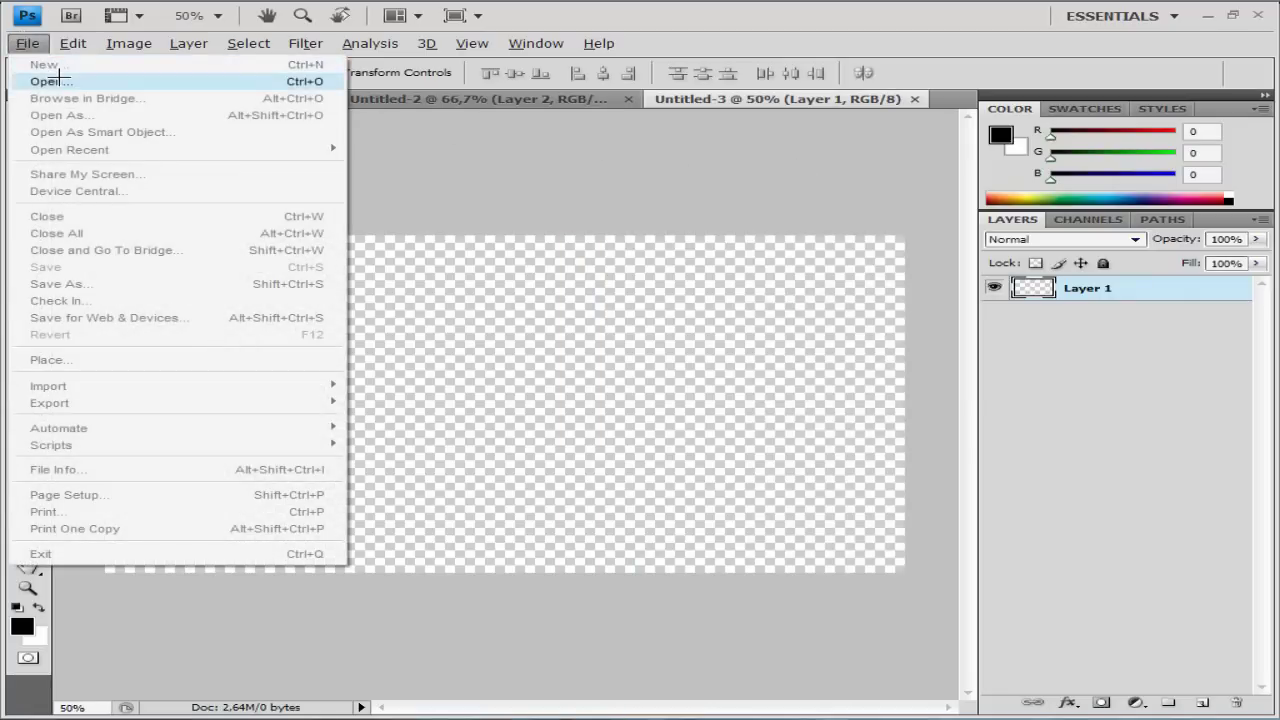
Open graident.jpg, select all of it, close it, and paste it into Untitled-3.
click(50, 81)
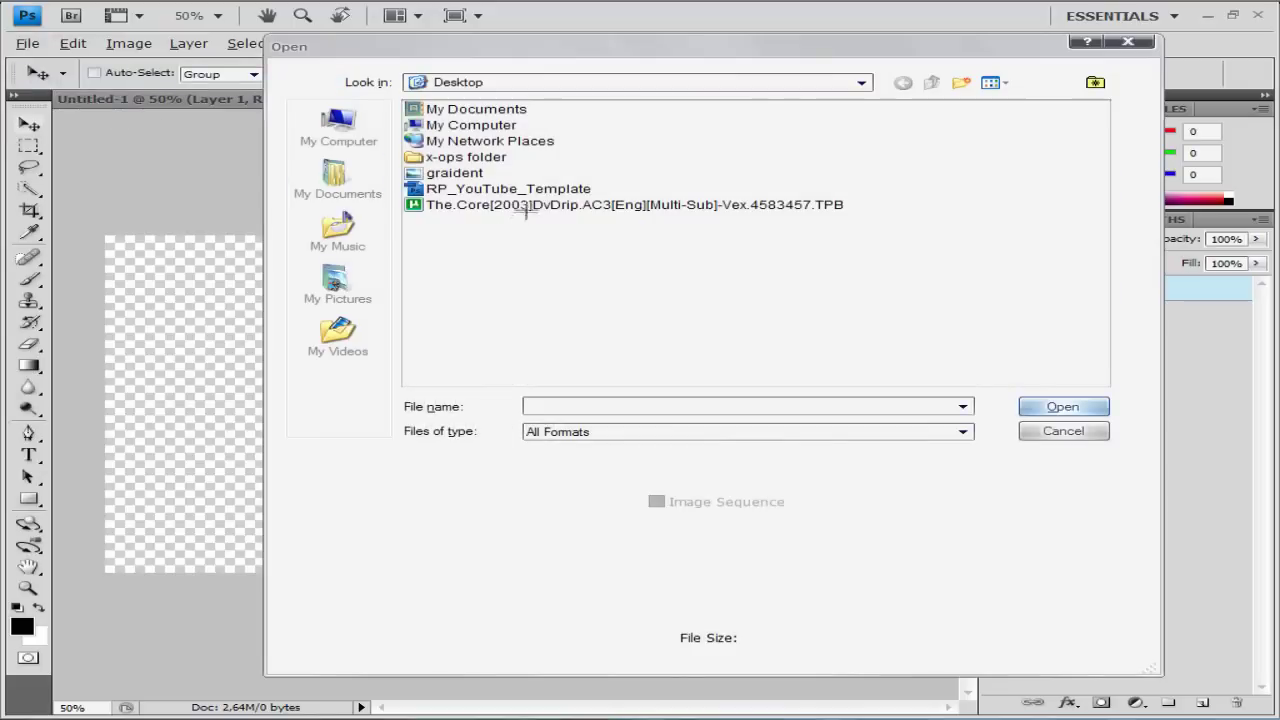
double_click(465, 173)
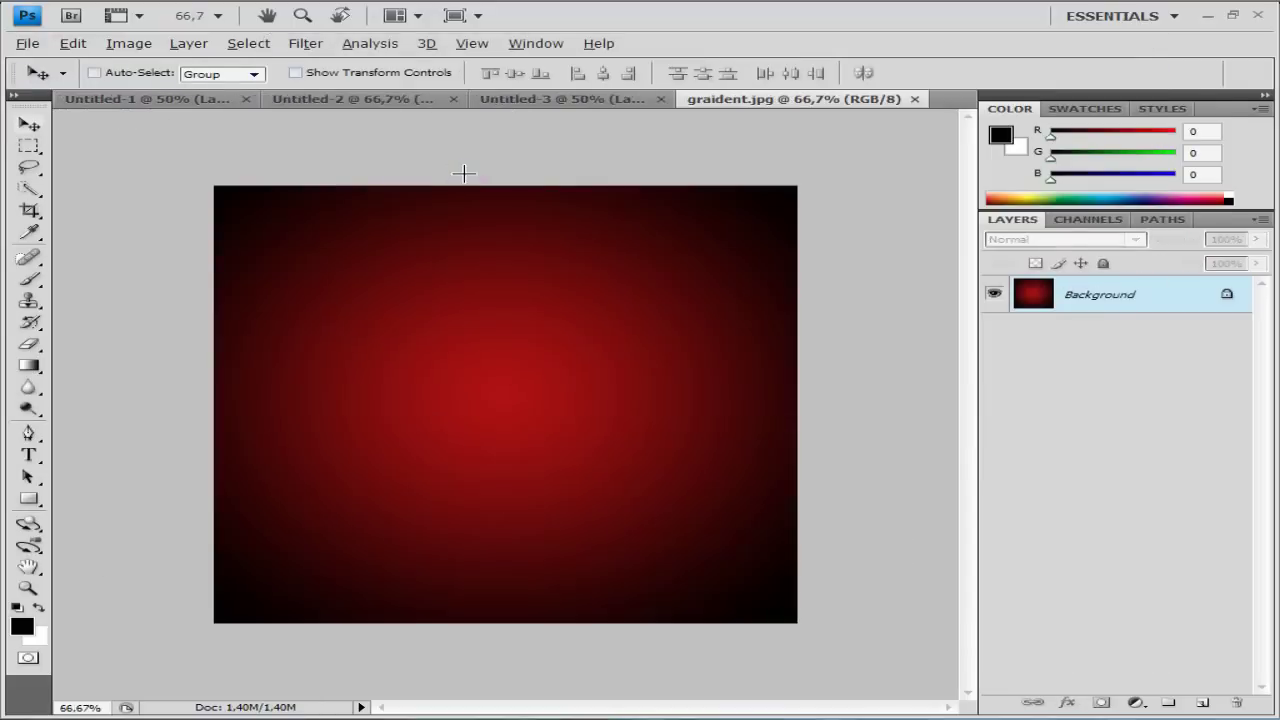
key(ctrl+a)
key(ctrl+w)
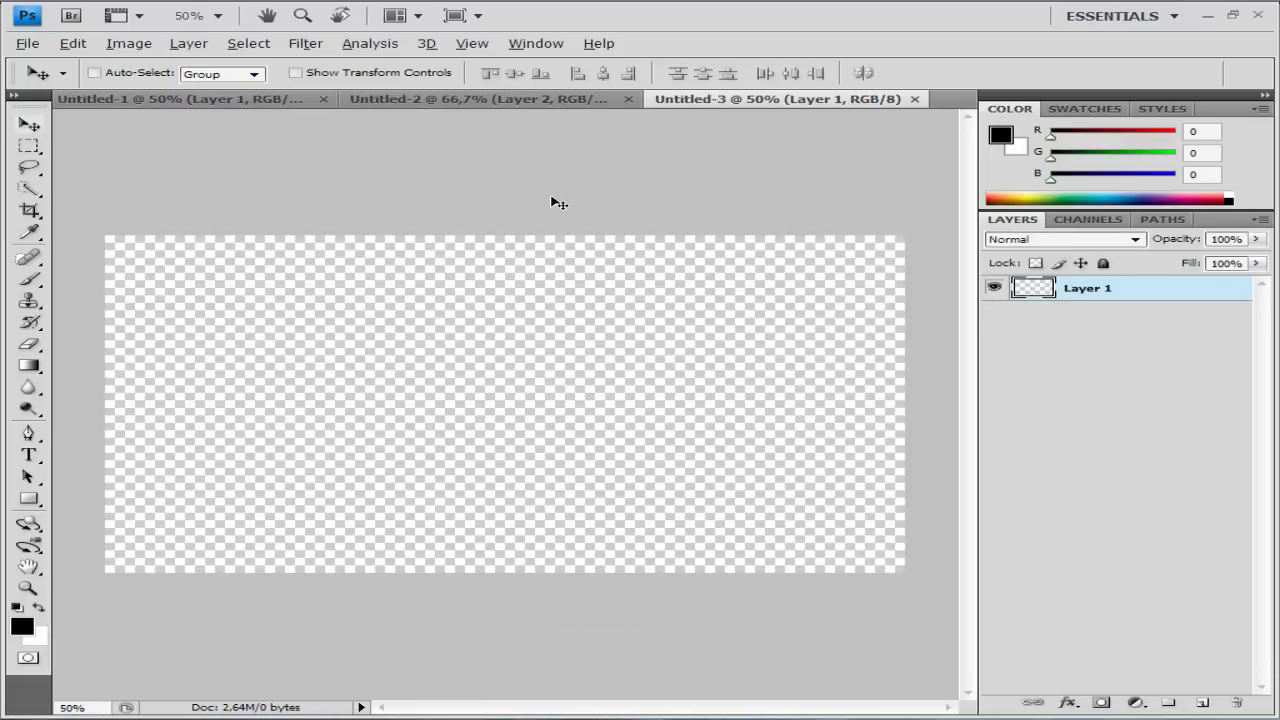
key(ctrl+v)
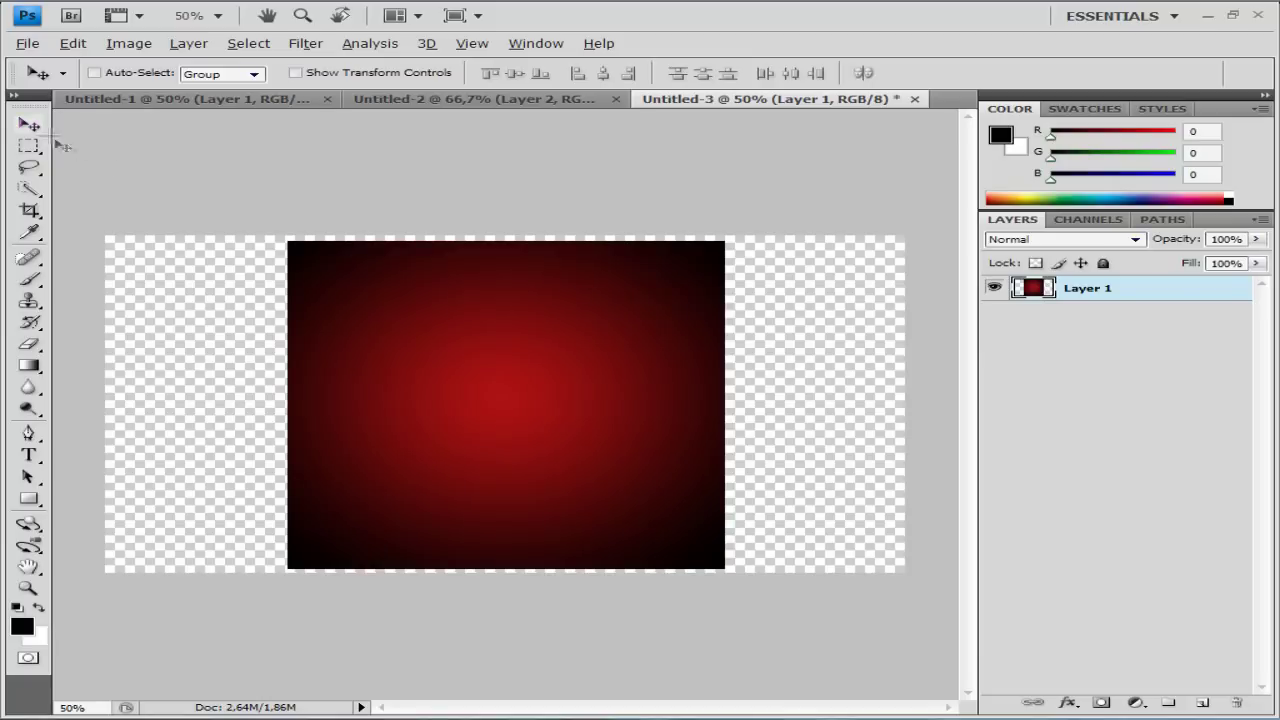
Free Transform the pasted gradient out to the left and right canvas edges, extend it slightly up and down, and apply.
key(ctrl+t)
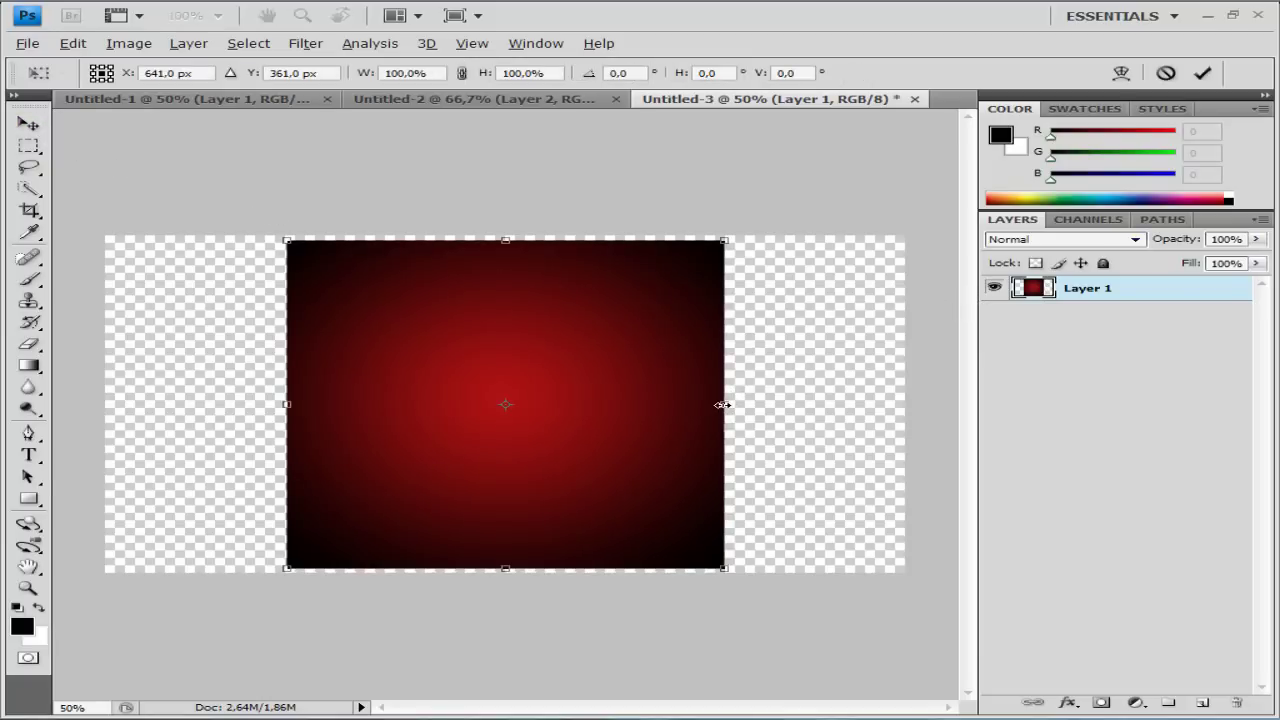
drag(724, 404, 905, 404)
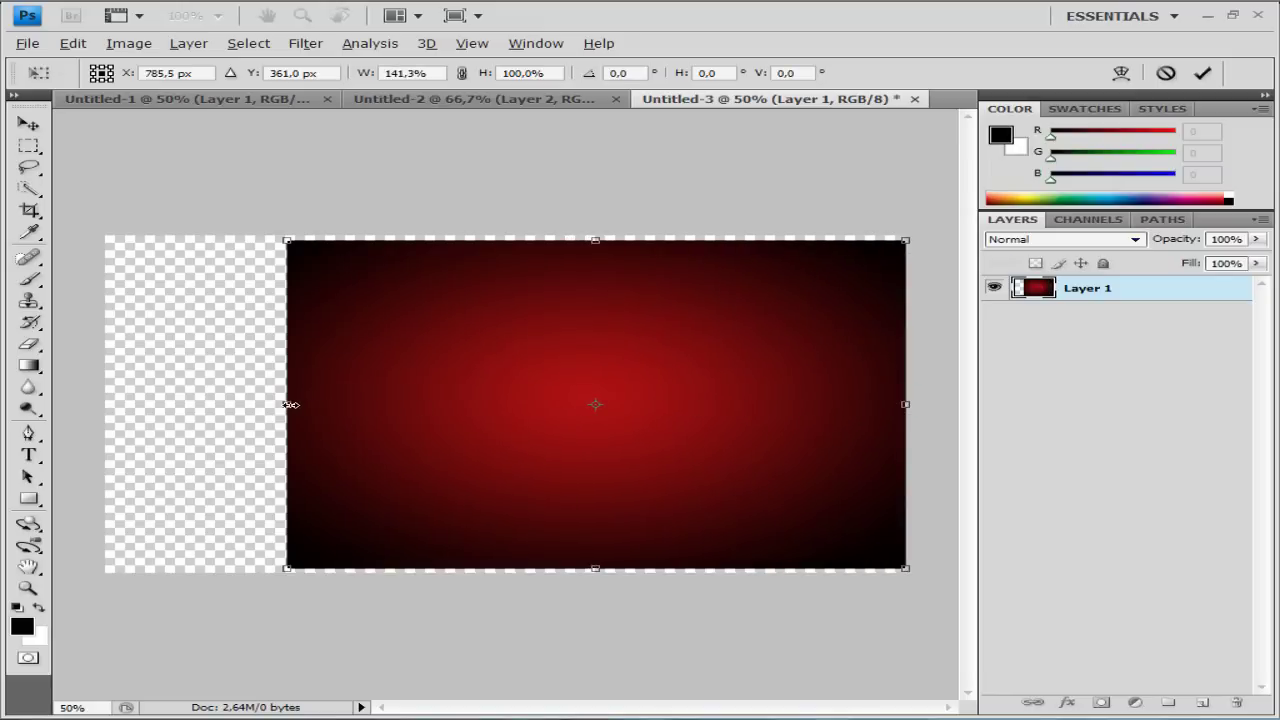
drag(288, 404, 105, 404)
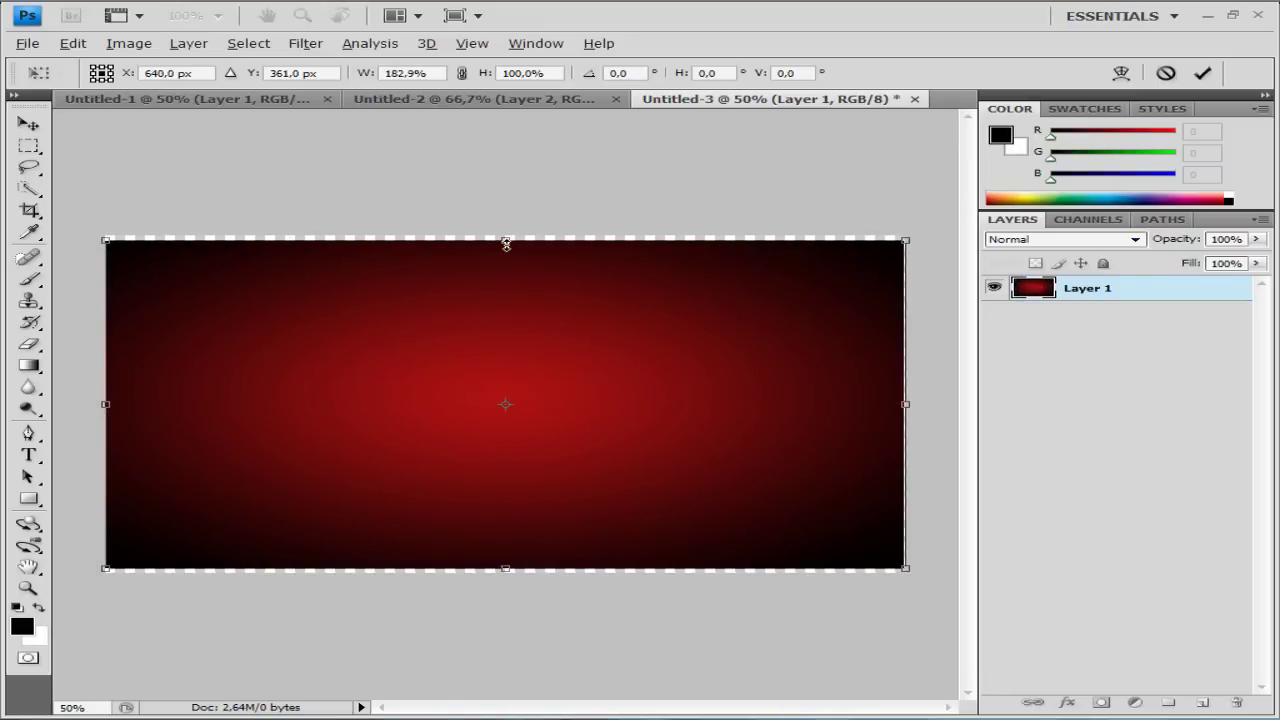
drag(506, 242, 506, 236)
drag(506, 571, 506, 574)
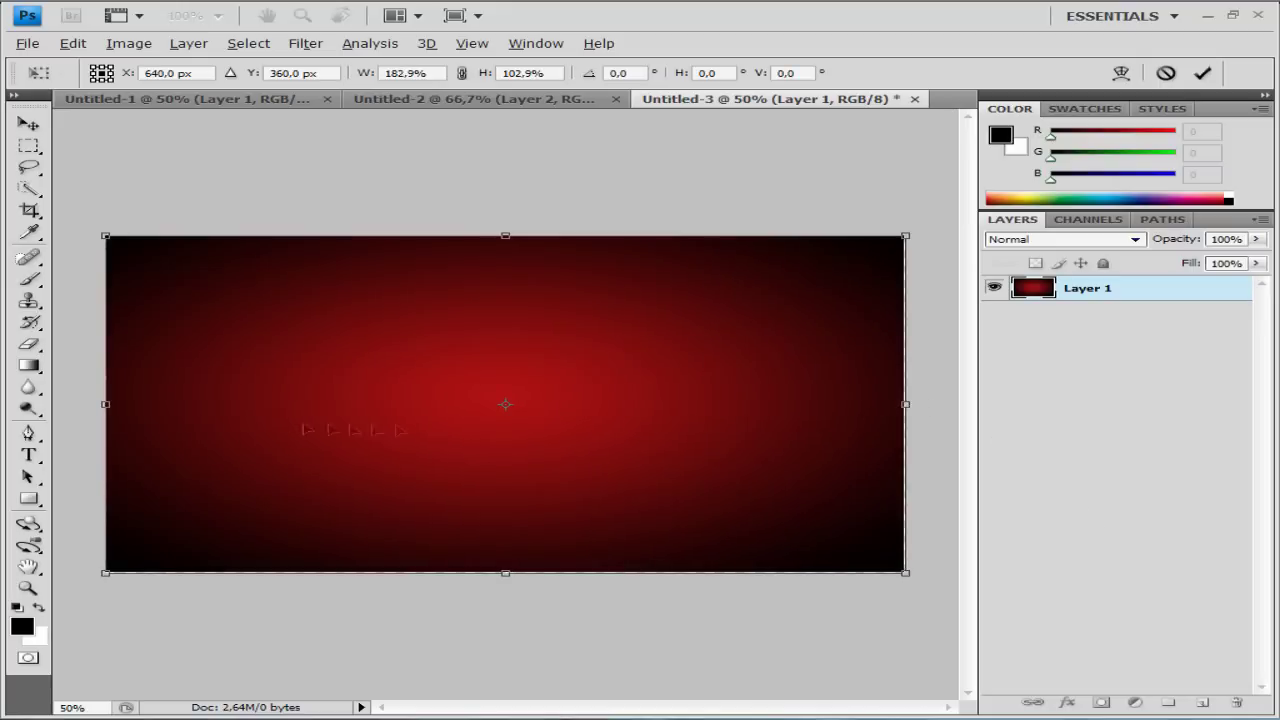
click(28, 122)
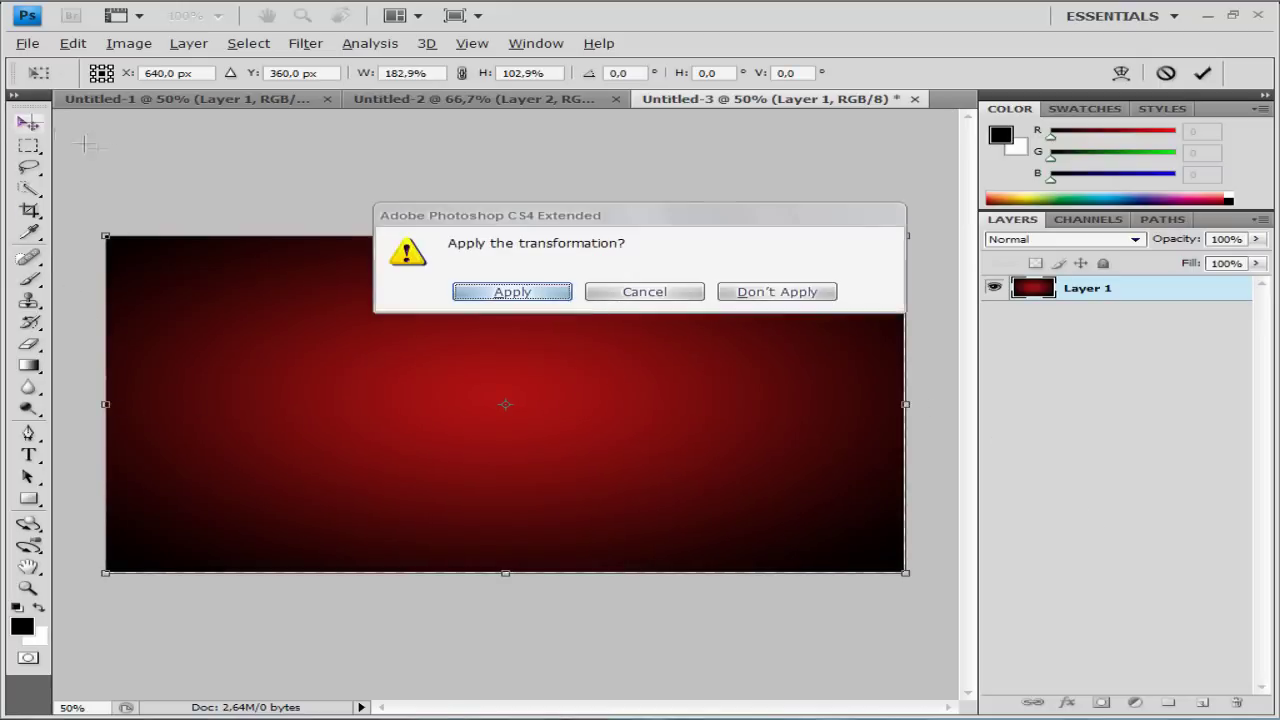
click(535, 287)
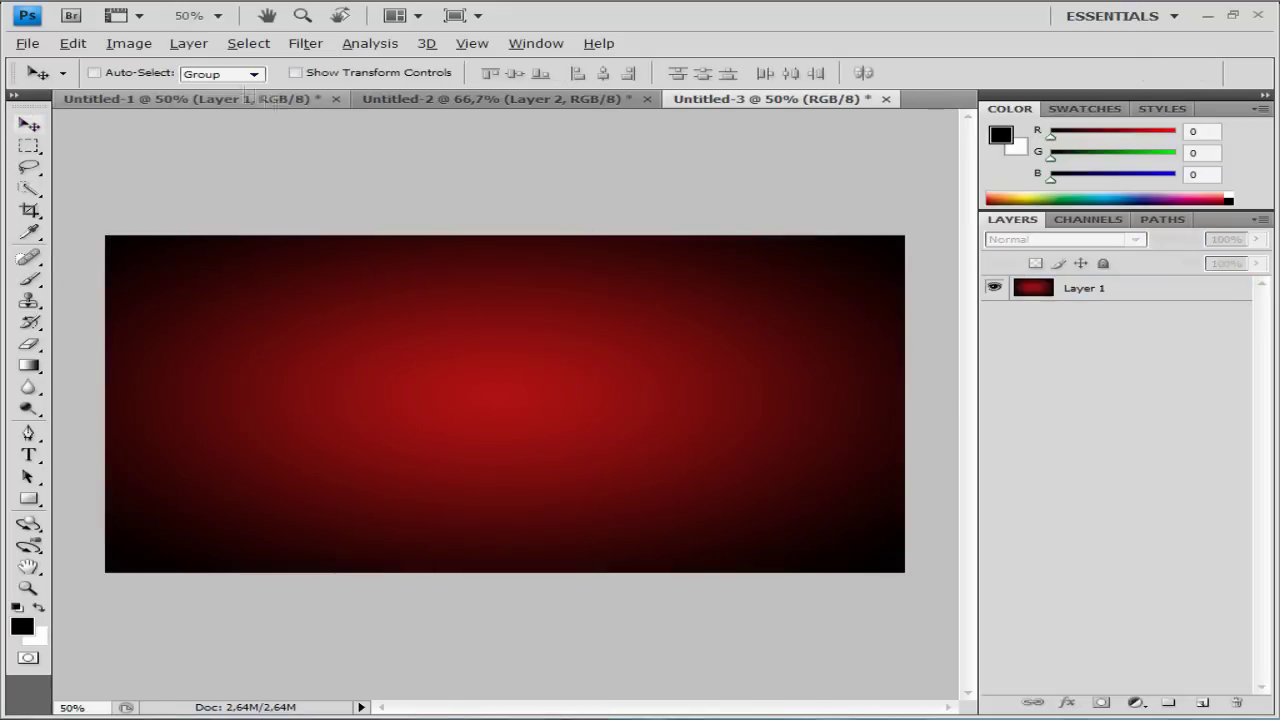
Switch between Untitled-1, Untitled-3 and Untitled-2 to compare them, ending on green Untitled-1.
click(250, 98)
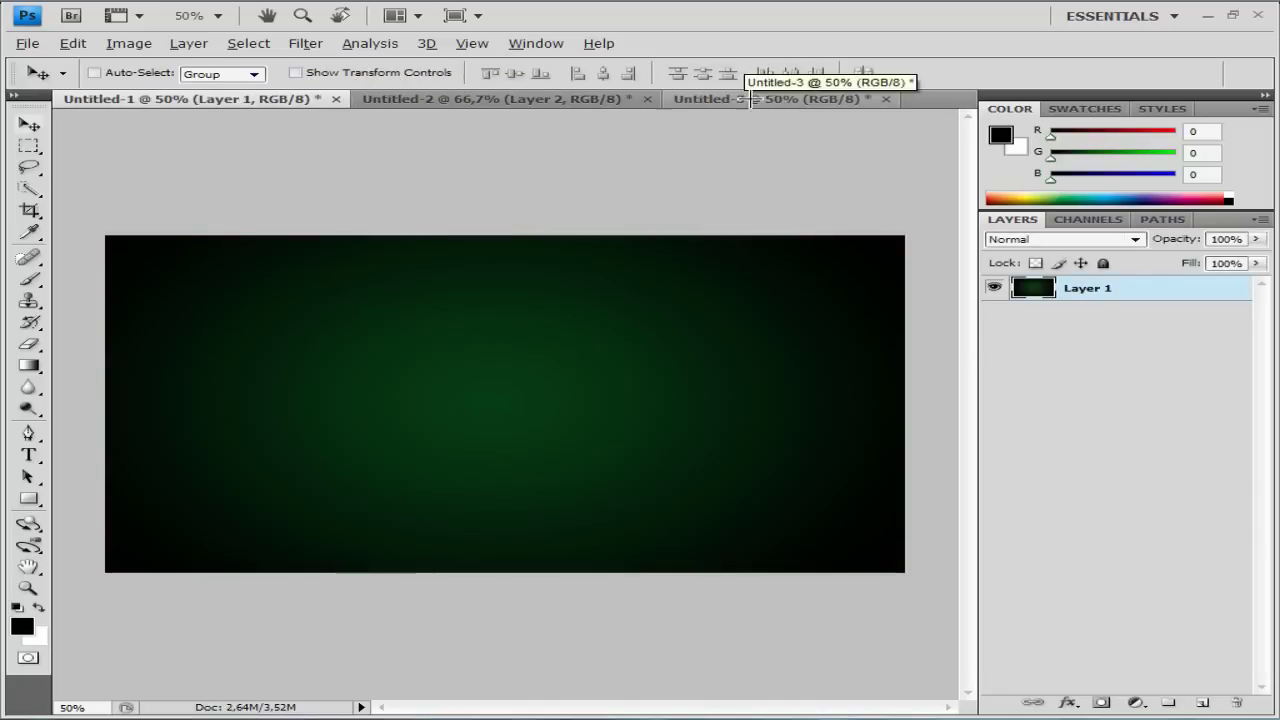
click(748, 100)
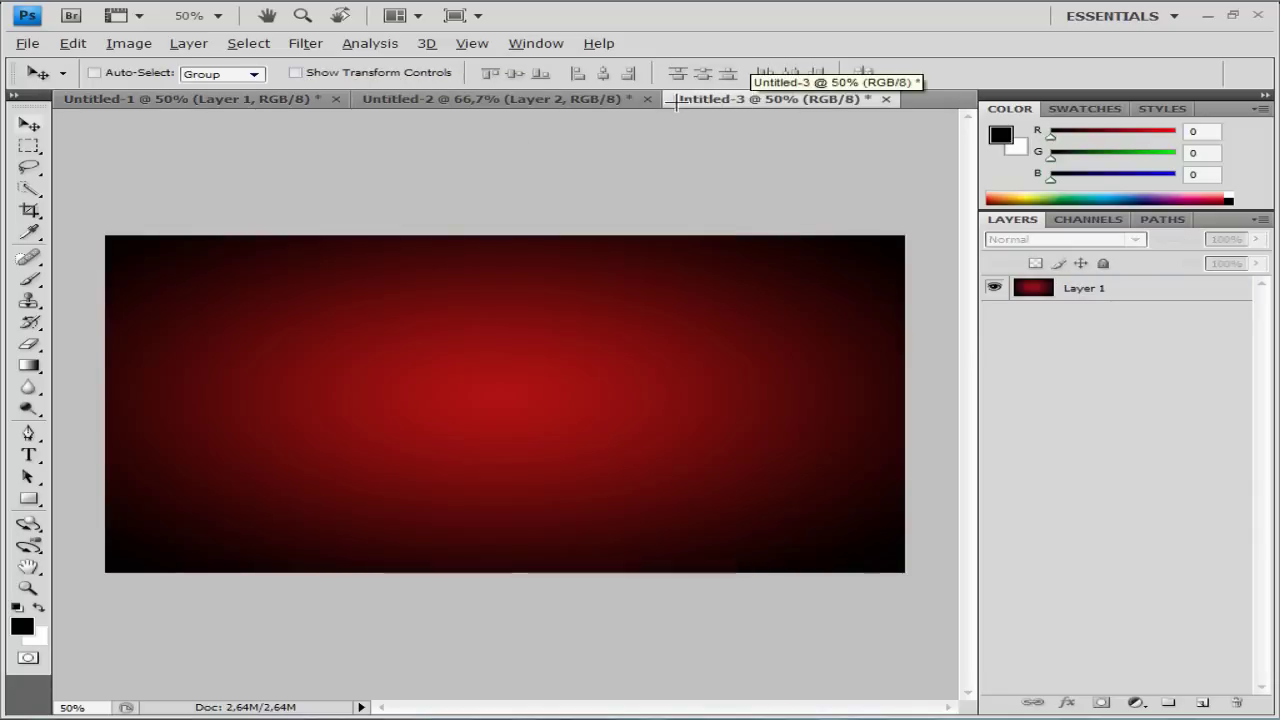
click(216, 98)
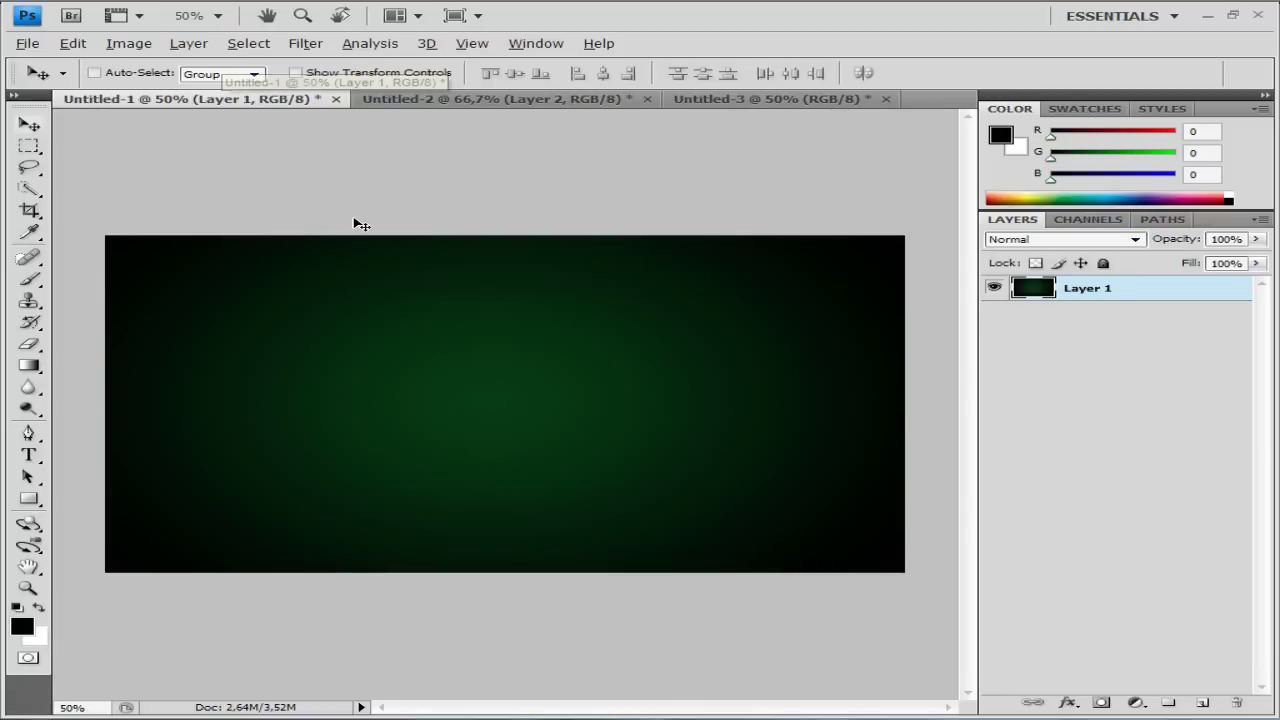
click(489, 100)
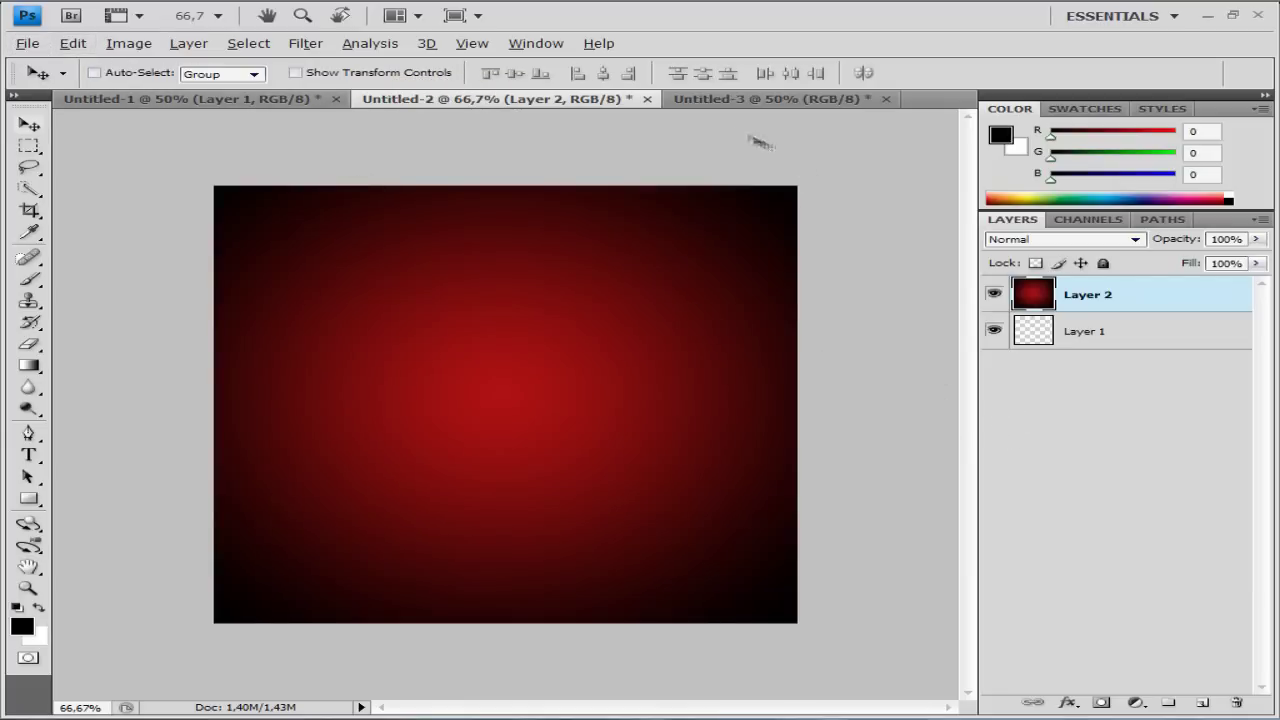
click(270, 99)
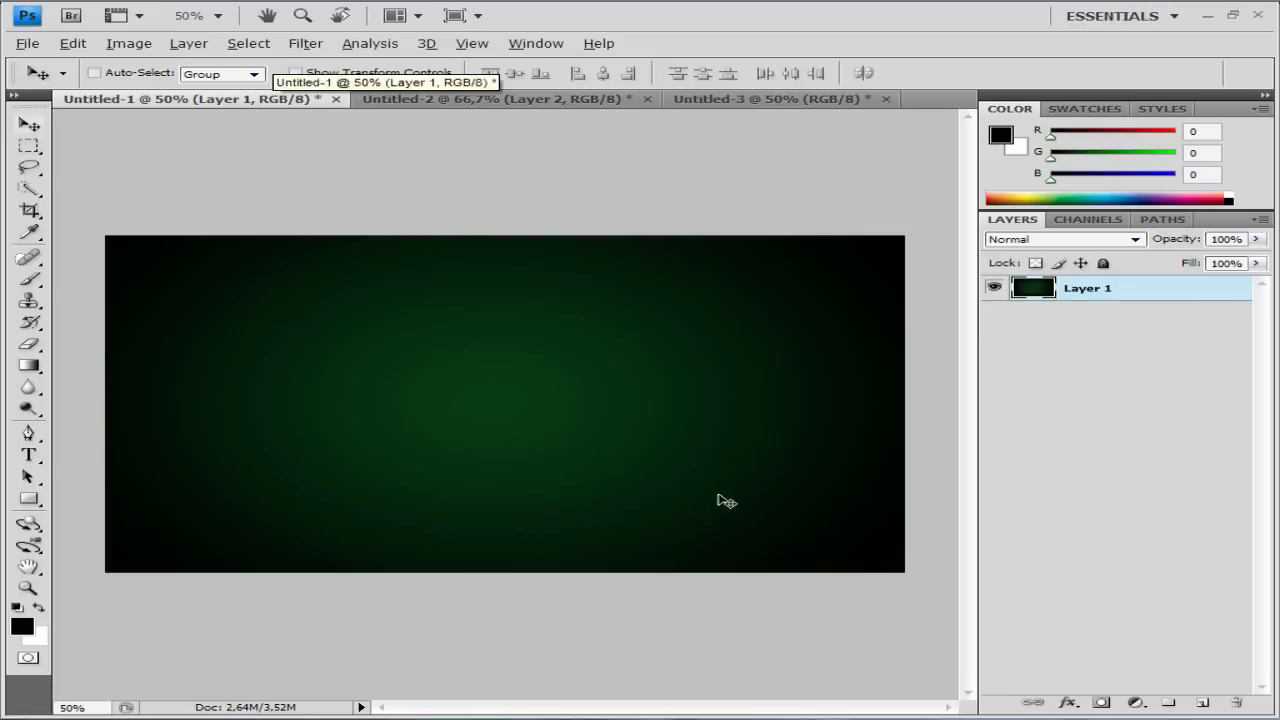